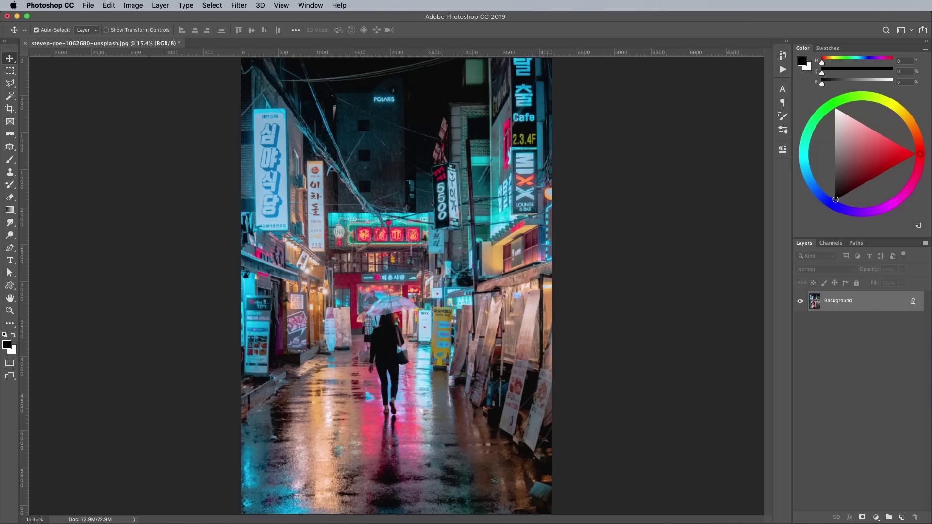
# Step: Duplicate the Background layer and convert Background copy into a smart object
pyautogui.moveTo(894, 303); pyautogui.dragTo(902, 518)
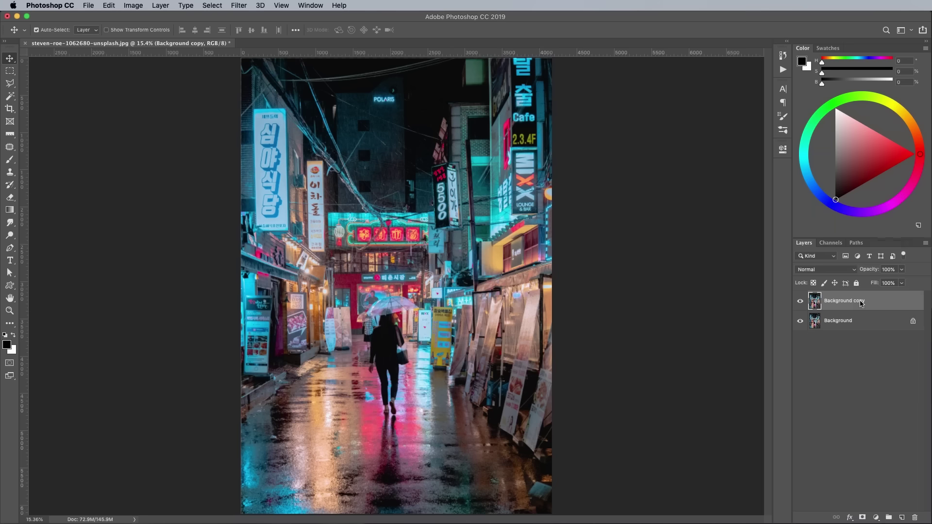
pyautogui.rightClick(861, 303)
pyautogui.click(894, 368)
# Step: Apply the Camera Raw Filter to the copy with Temperature -8 and Tint +43
pyautogui.click(243, 9)
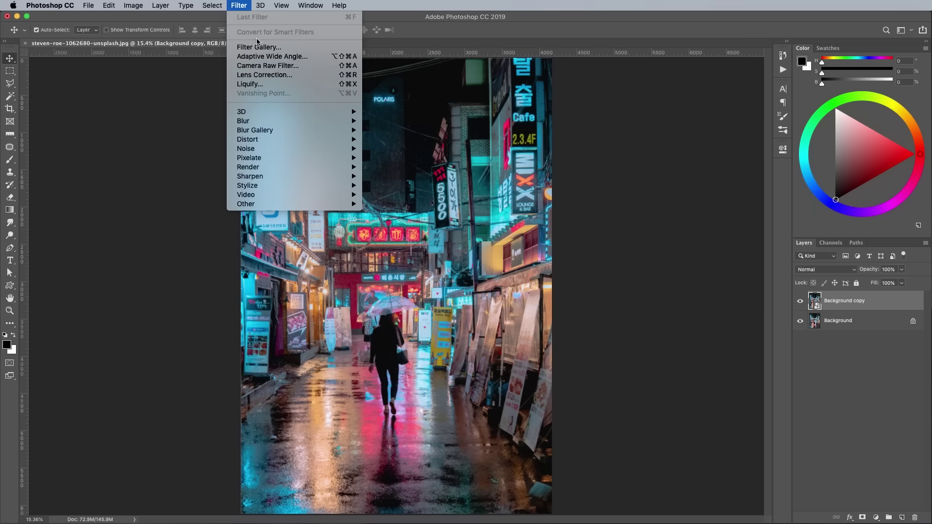
pyautogui.click(264, 66)
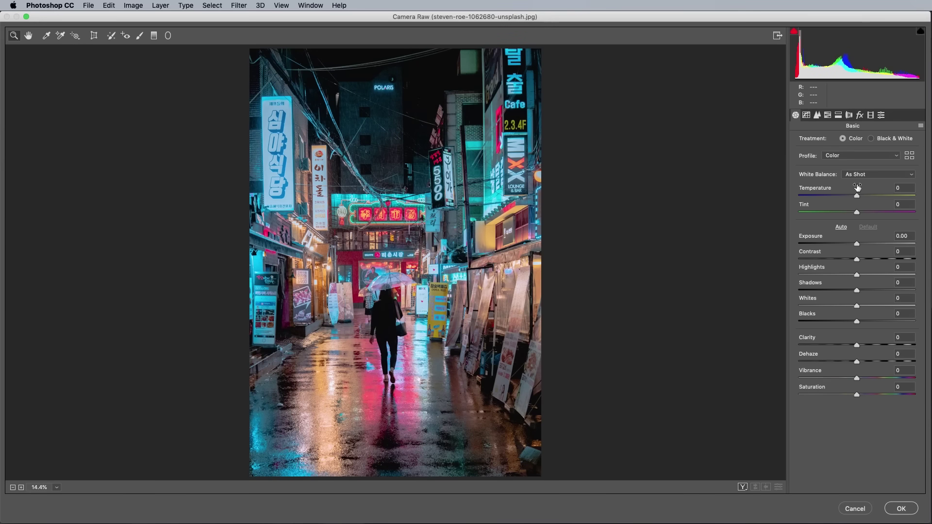
pyautogui.moveTo(857, 196)
pyautogui.mouseDown()
pyautogui.moveTo(849, 196)
pyautogui.moveTo(881, 214)
pyautogui.mouseUp()
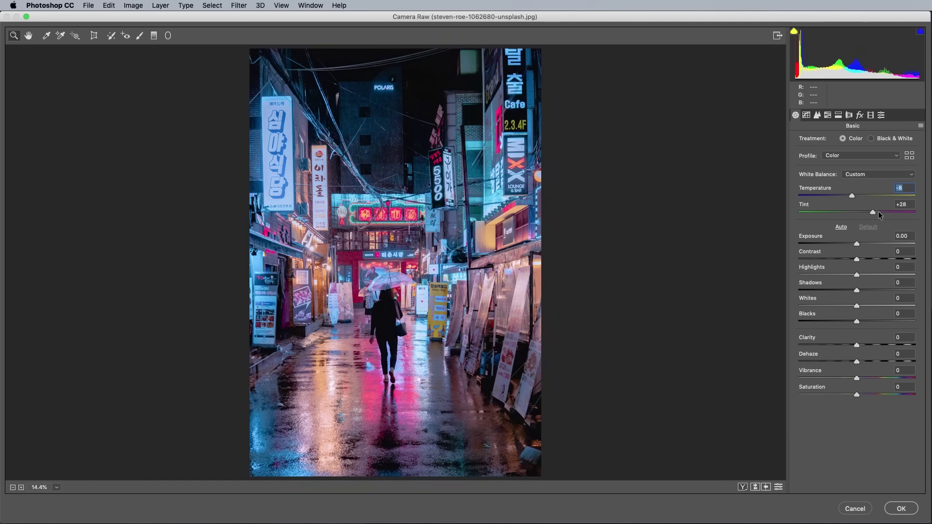
pyautogui.click(881, 214)
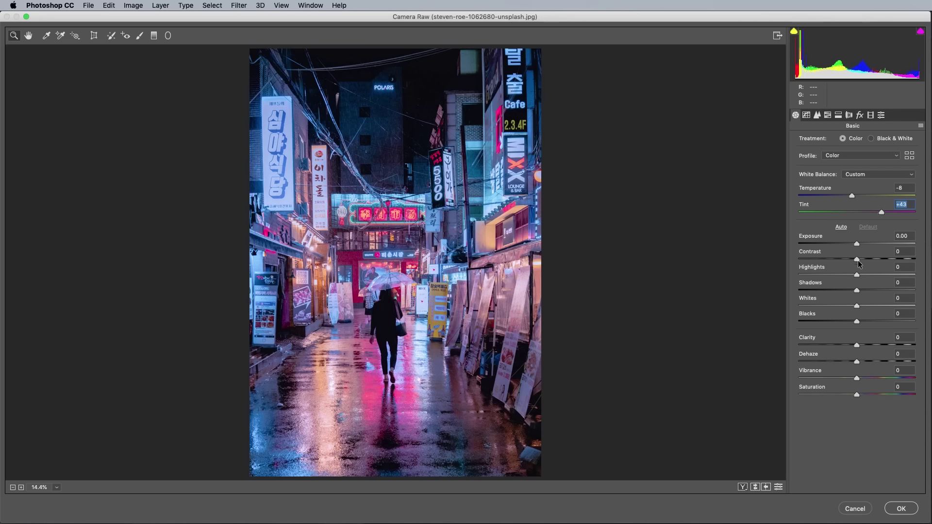
# Step: Set Highlights -48, Shadows +71, Whites +20, Clarity -8 and Dehaze +33
pyautogui.moveTo(856, 276)
pyautogui.mouseDown()
pyautogui.moveTo(825, 274)
pyautogui.moveTo(897, 290)
pyautogui.mouseUp()
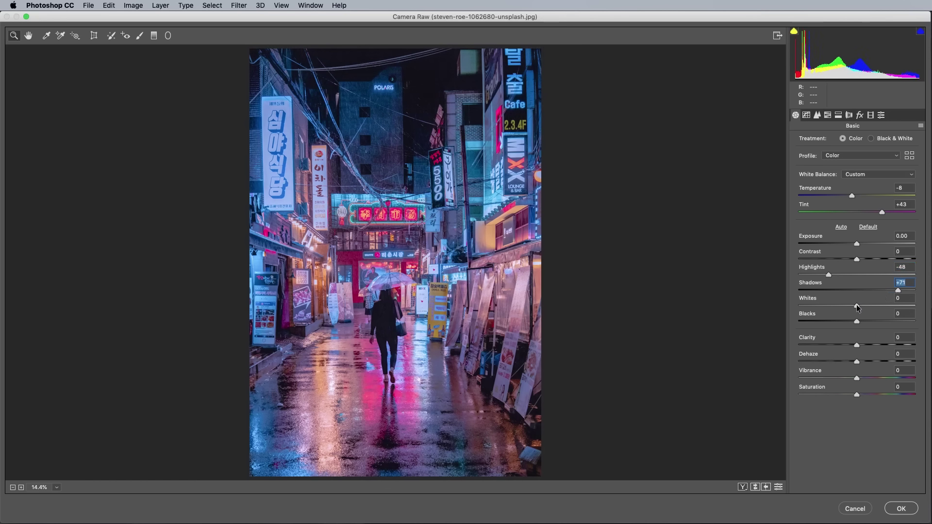
pyautogui.moveTo(855, 304); pyautogui.dragTo(866, 302)
pyautogui.moveTo(857, 344); pyautogui.dragTo(854, 345)
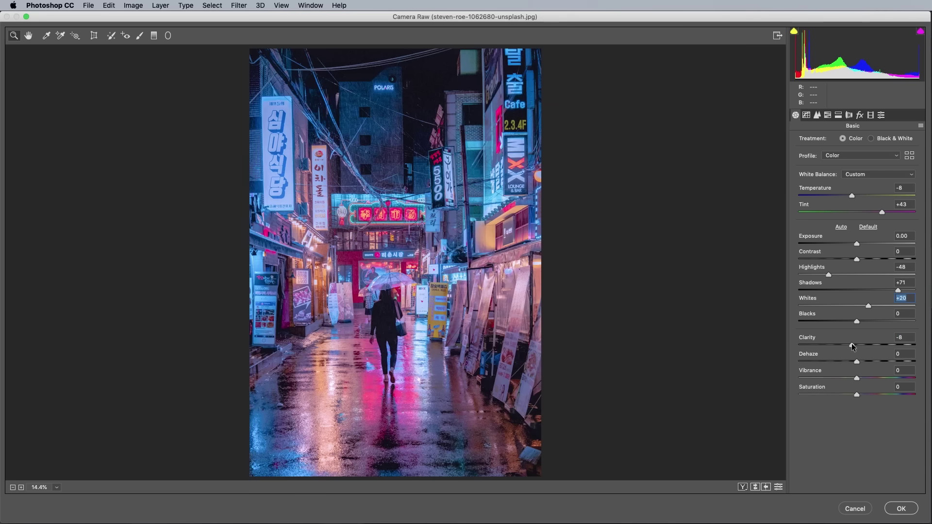
pyautogui.moveTo(853, 346); pyautogui.dragTo(853, 346)
pyautogui.moveTo(857, 360); pyautogui.dragTo(885, 359)
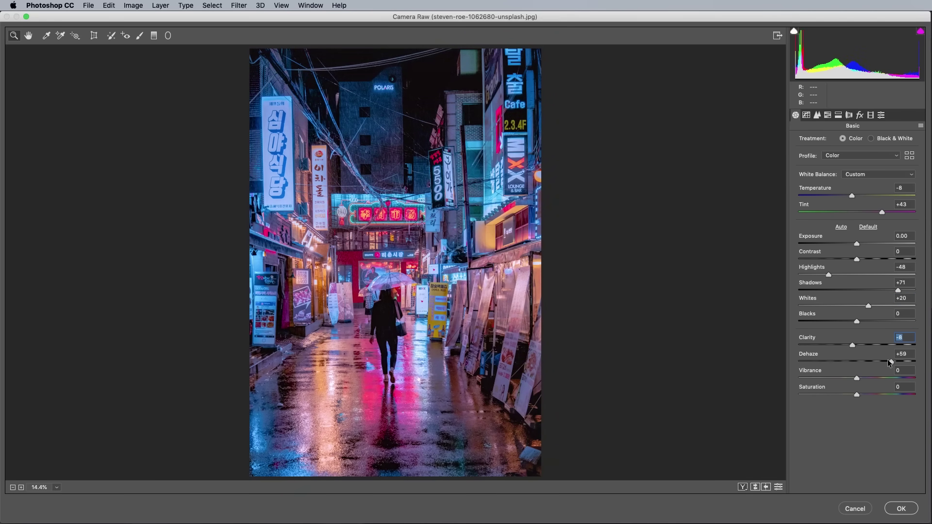
pyautogui.moveTo(884, 358); pyautogui.dragTo(878, 360)
# Step: Split-tone highlights to Hue 290/Sat 32 and shadows to Hue 236/Sat 21
pyautogui.click(838, 115)
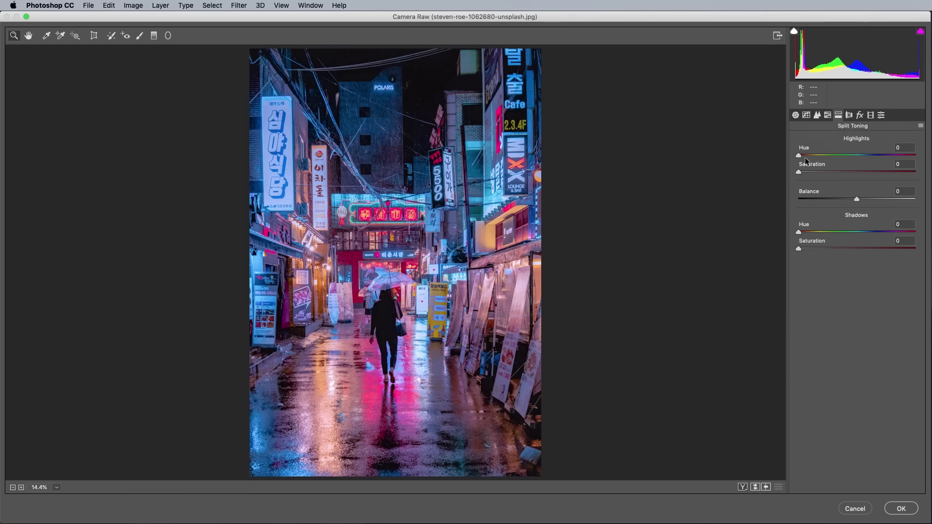
pyautogui.moveTo(800, 172); pyautogui.dragTo(915, 172)
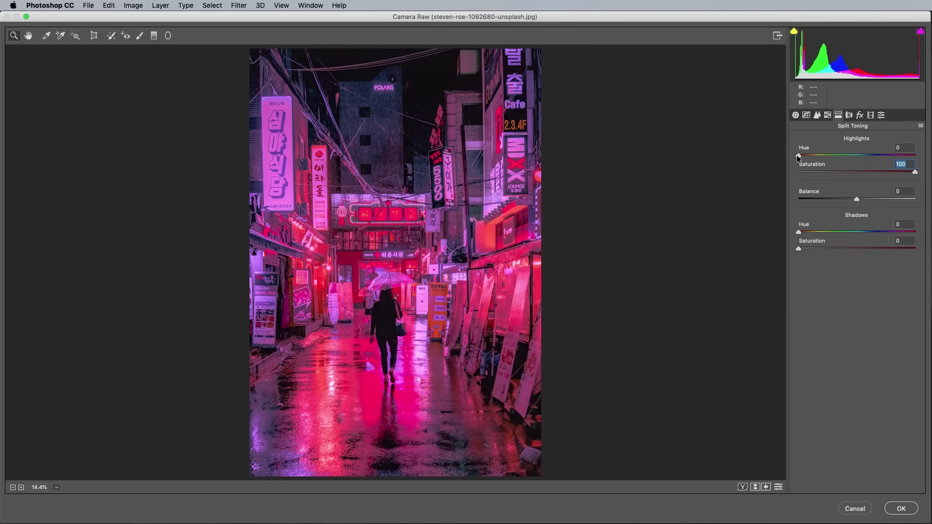
pyautogui.moveTo(798, 156)
pyautogui.mouseDown()
pyautogui.moveTo(892, 159)
pyautogui.moveTo(836, 172)
pyautogui.mouseUp()
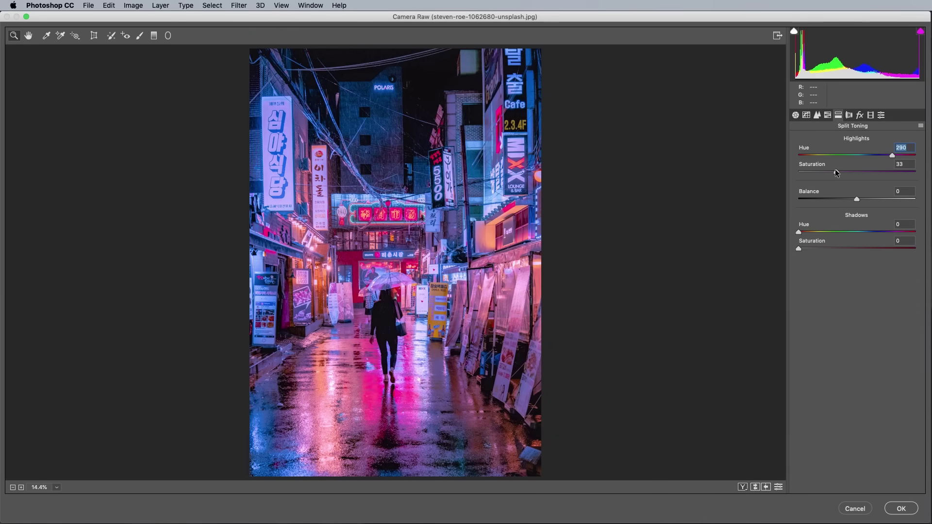
pyautogui.moveTo(799, 249); pyautogui.dragTo(914, 248)
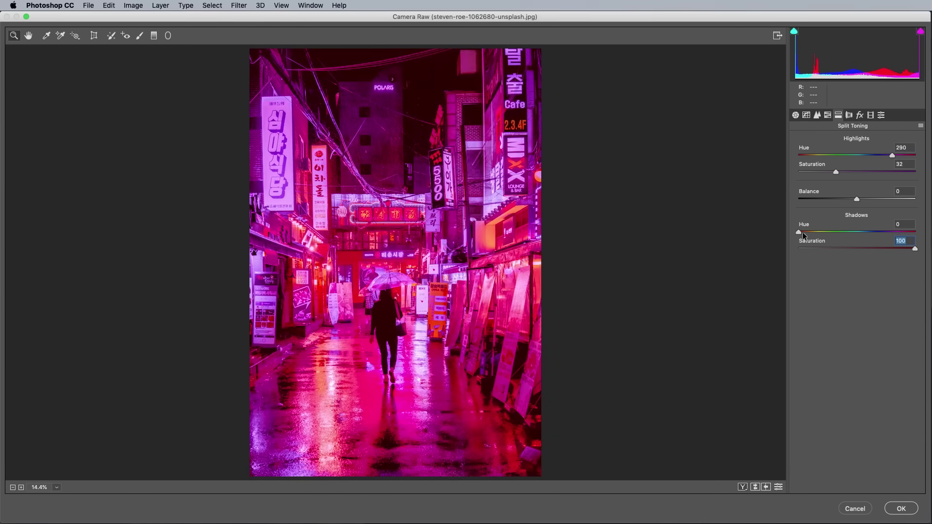
pyautogui.moveTo(814, 235)
pyautogui.mouseDown()
pyautogui.moveTo(872, 235)
pyautogui.moveTo(824, 247)
pyautogui.mouseUp()
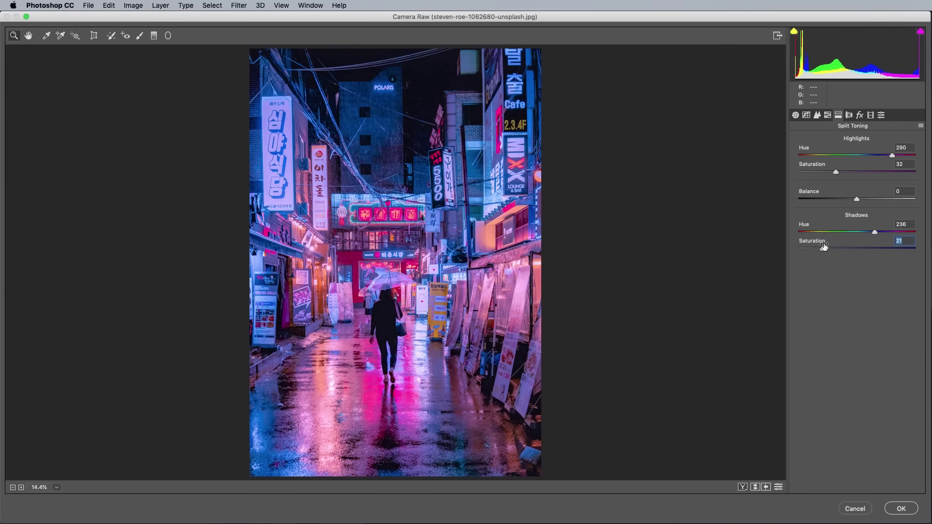
# Step: Add a vignette with Amount -49 and Feather 60, then apply the Camera Raw grade
pyautogui.click(860, 115)
pyautogui.moveTo(857, 244); pyautogui.dragTo(829, 243)
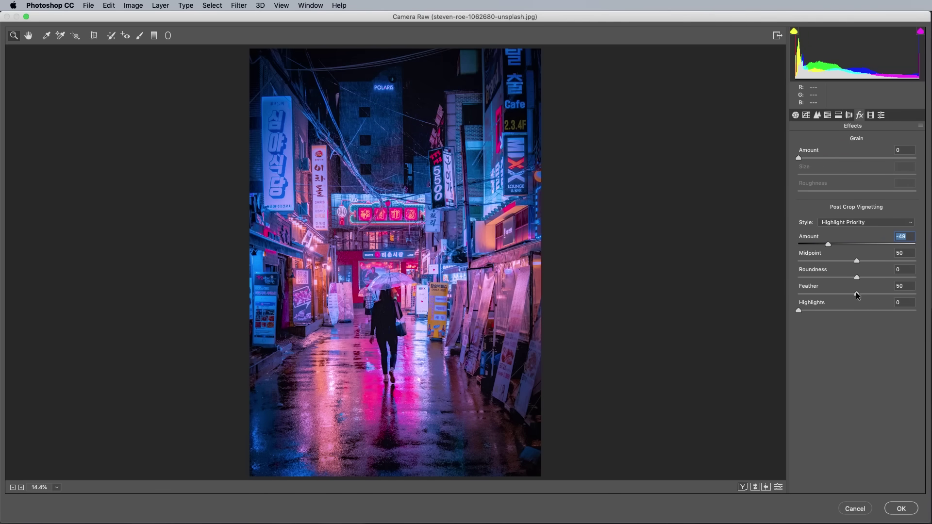
pyautogui.moveTo(856, 294); pyautogui.dragTo(868, 294)
pyautogui.click(905, 510)
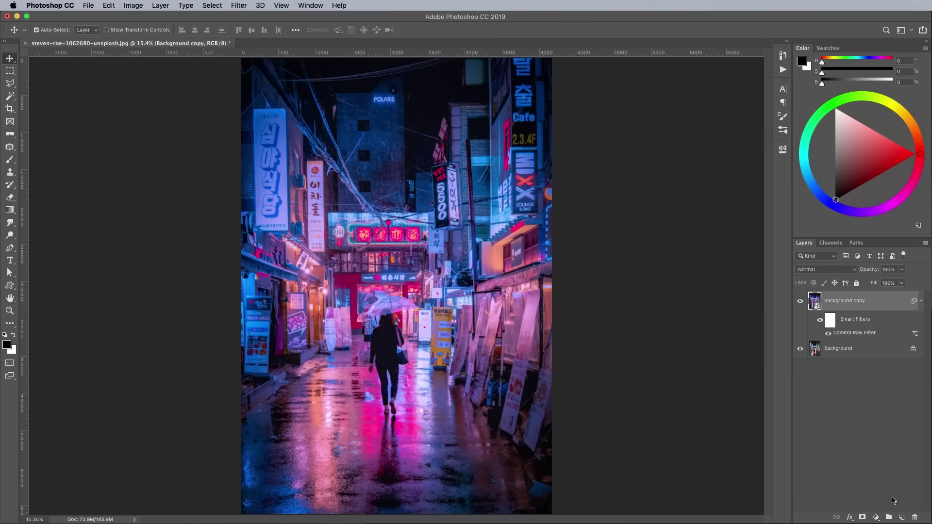
# Step: Compare the grade, then add Levels with input black 18, midtone 0.65, output black 20
pyautogui.click(801, 301)
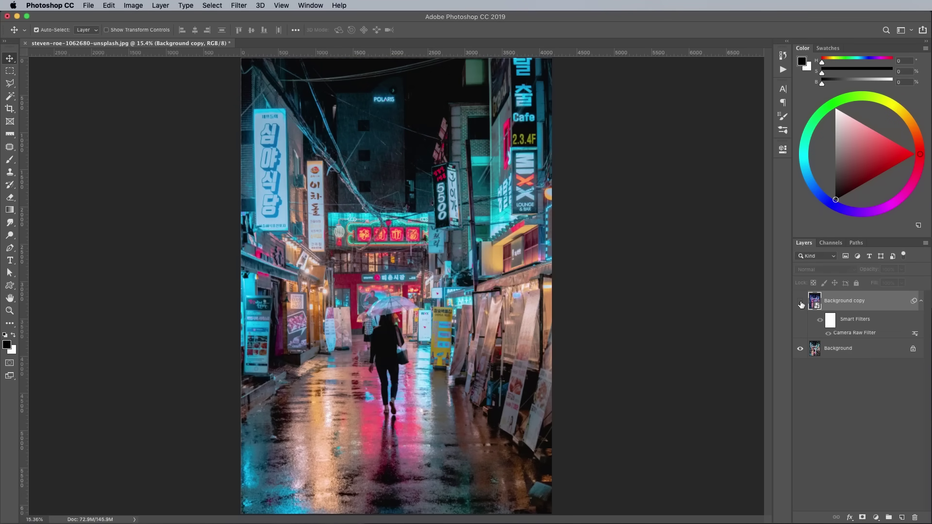
pyautogui.click(801, 301)
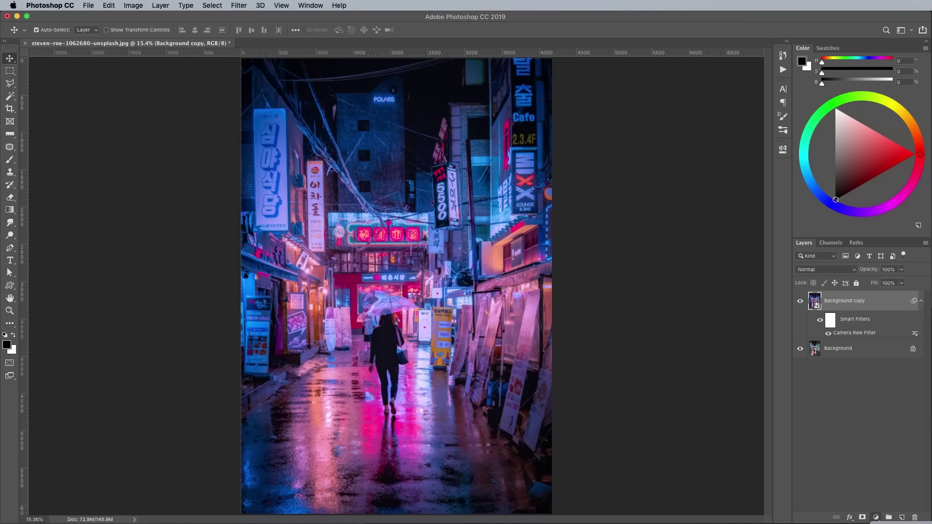
pyautogui.click(876, 517)
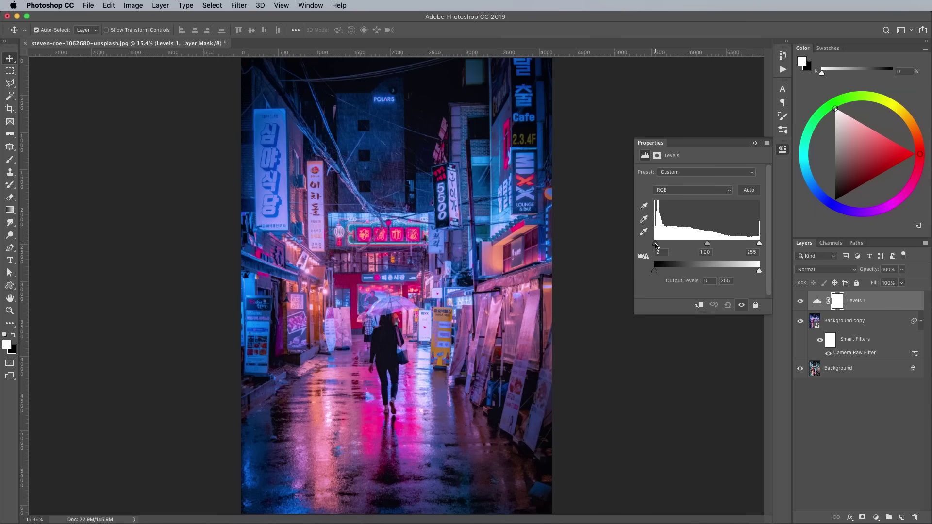
pyautogui.moveTo(656, 246); pyautogui.dragTo(721, 246)
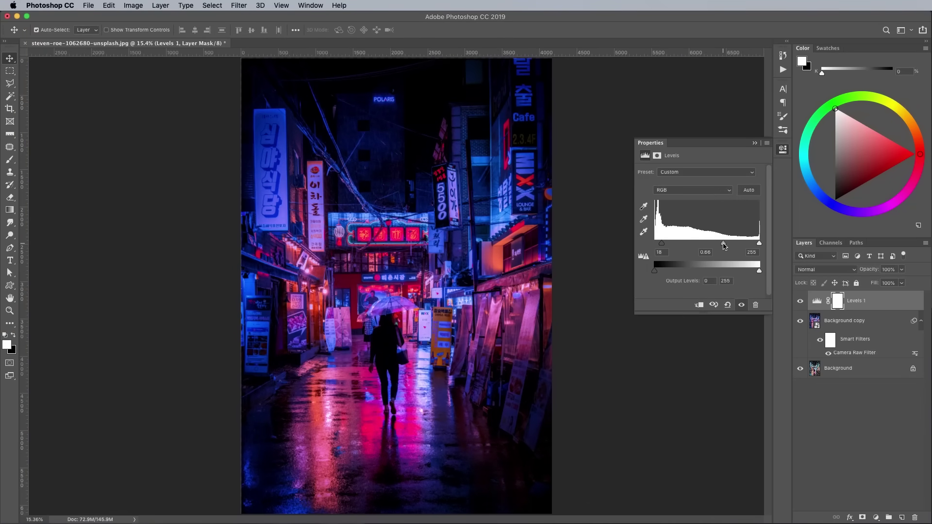
pyautogui.moveTo(657, 273); pyautogui.dragTo(665, 274)
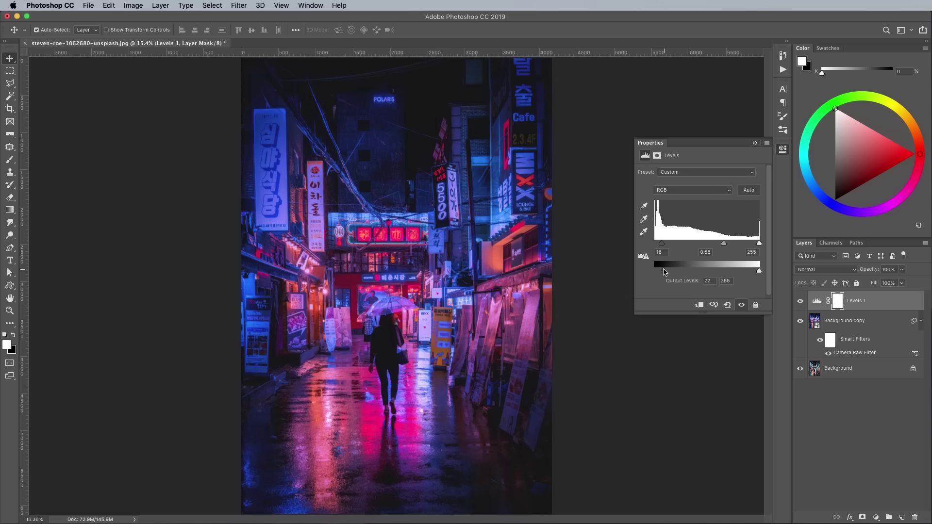
pyautogui.click(783, 149)
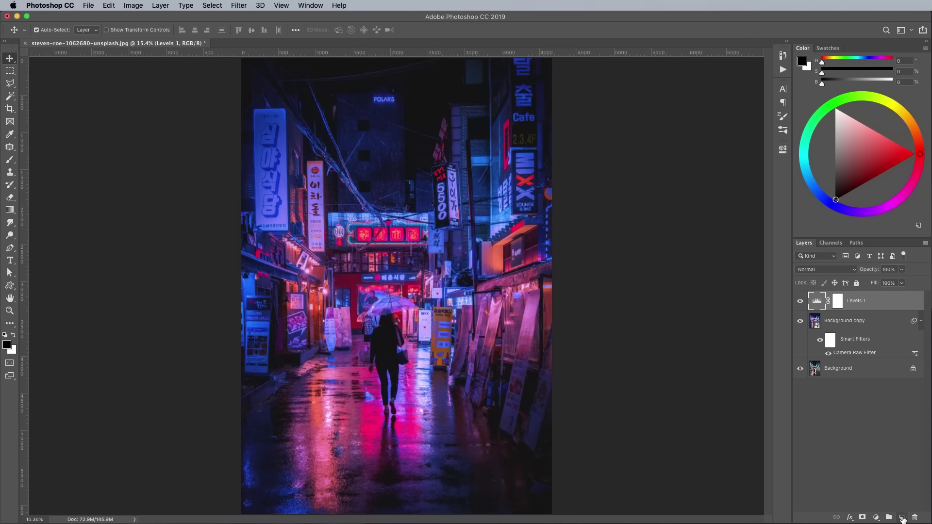
# Step: Add a new layer and select the photo's highlights with Color Range, widening the range
pyautogui.click(903, 517)
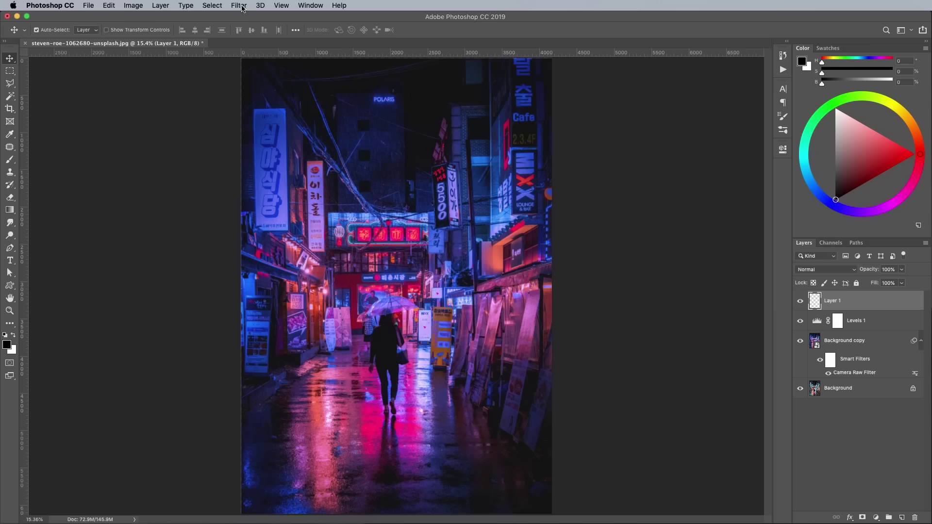
pyautogui.click(219, 5)
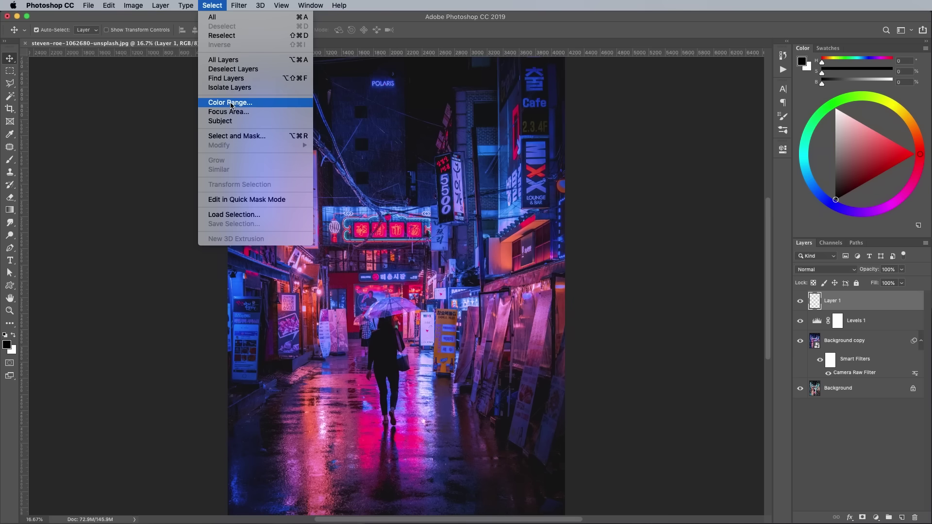
pyautogui.click(231, 102)
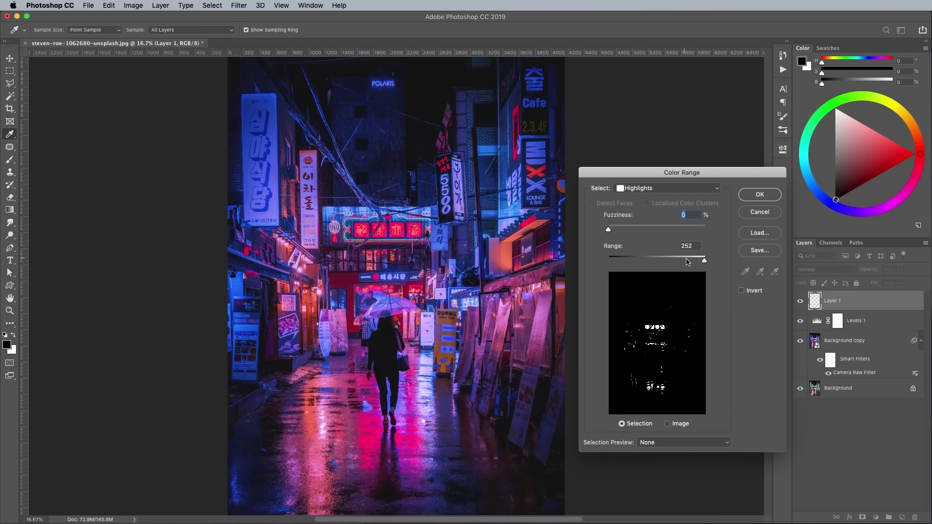
pyautogui.moveTo(687, 262); pyautogui.dragTo(690, 263)
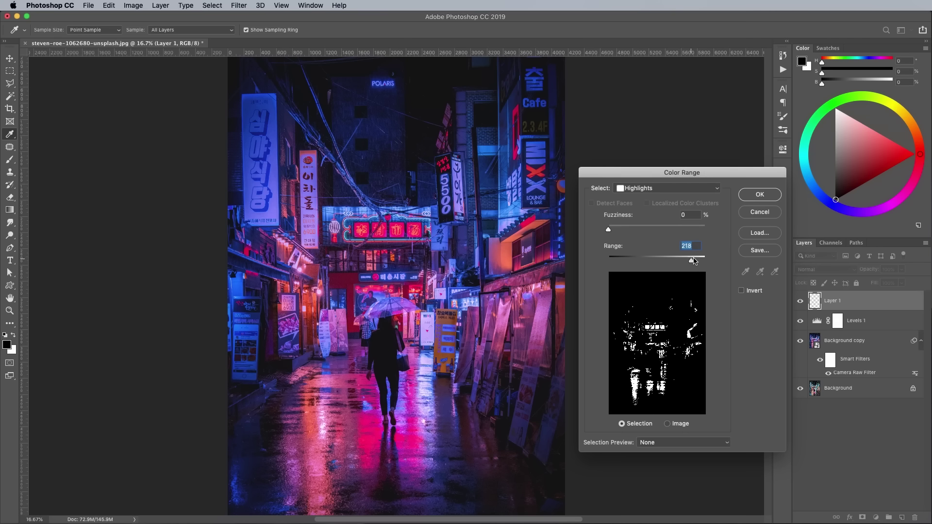
pyautogui.click(759, 195)
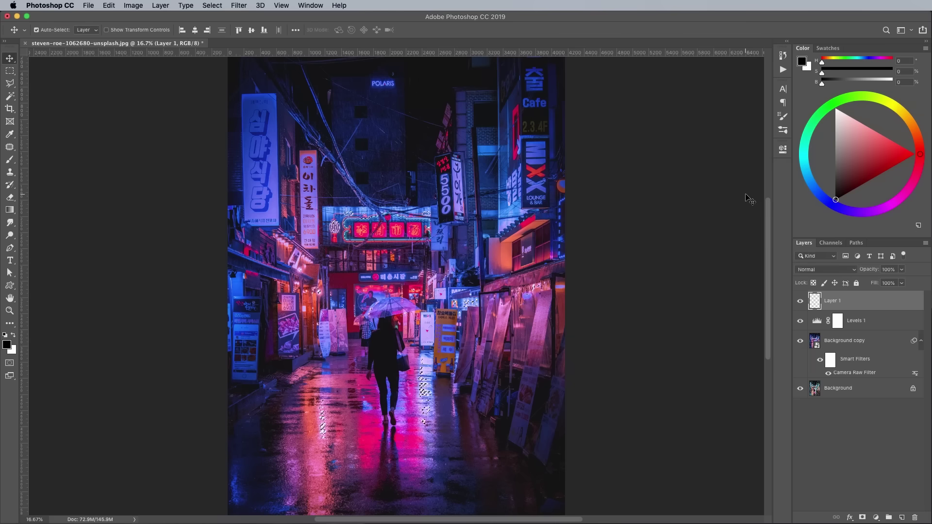
# Step: Fill the highlight selection with the background colour, then deselect
pyautogui.hotkey('ctrl', '+')
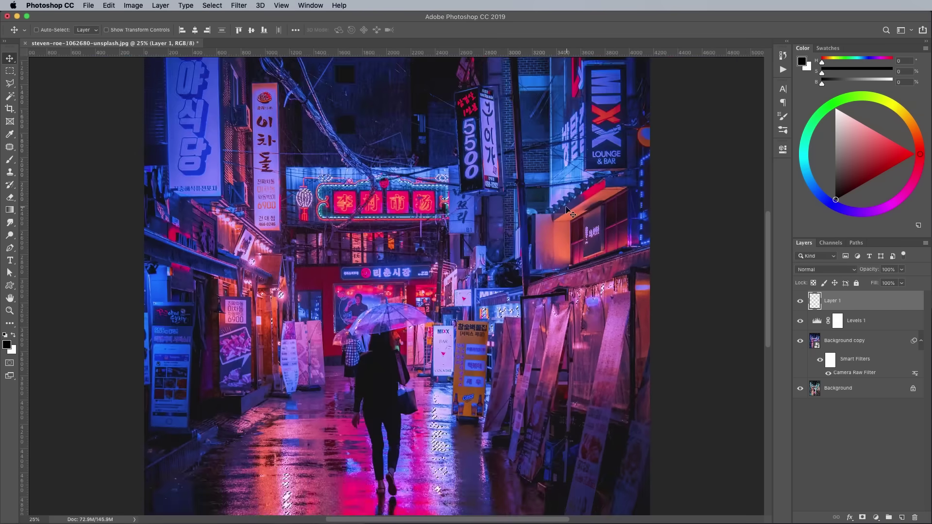
pyautogui.hotkey('ctrl', '+')
pyautogui.click(109, 4)
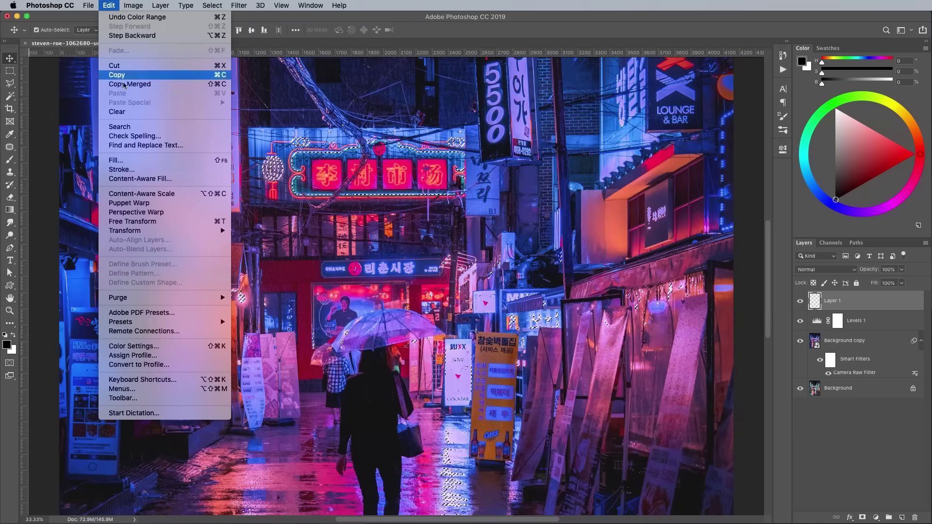
pyautogui.click(124, 160)
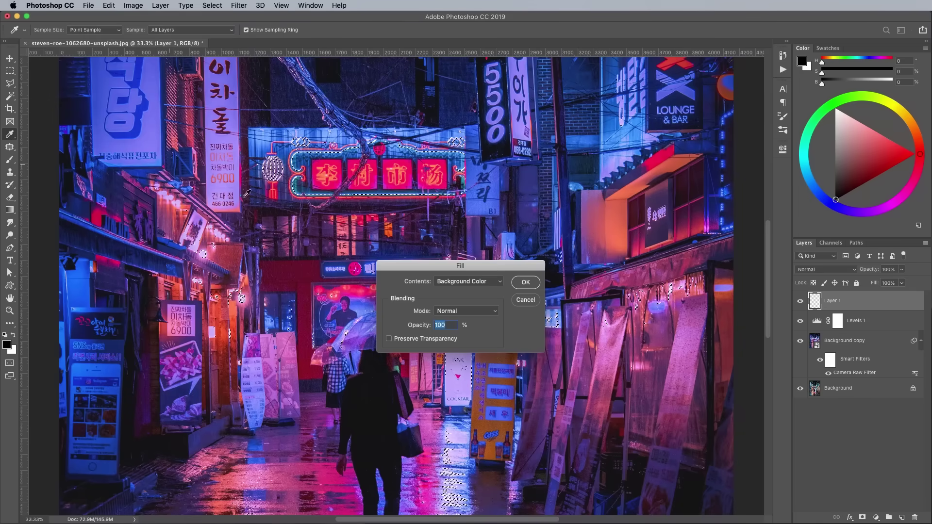
pyautogui.click(471, 284)
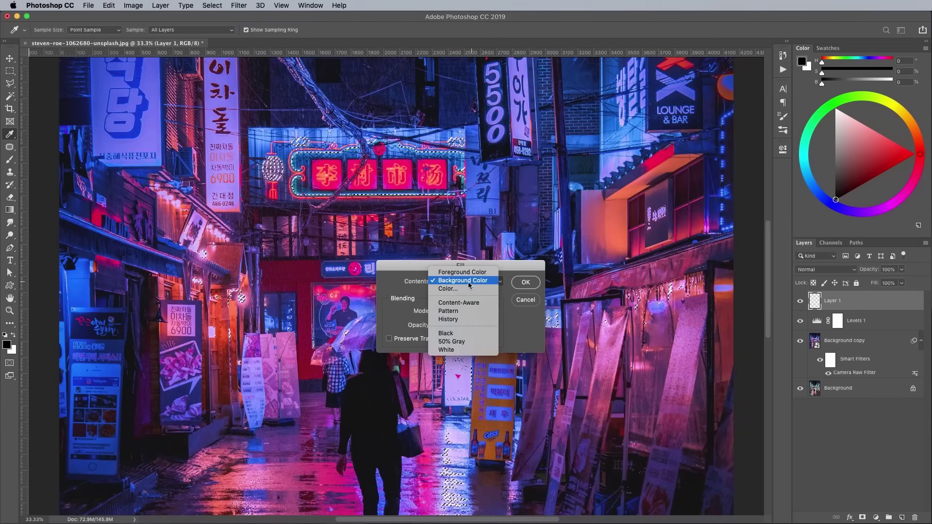
pyautogui.click(520, 284)
pyautogui.click(211, 6)
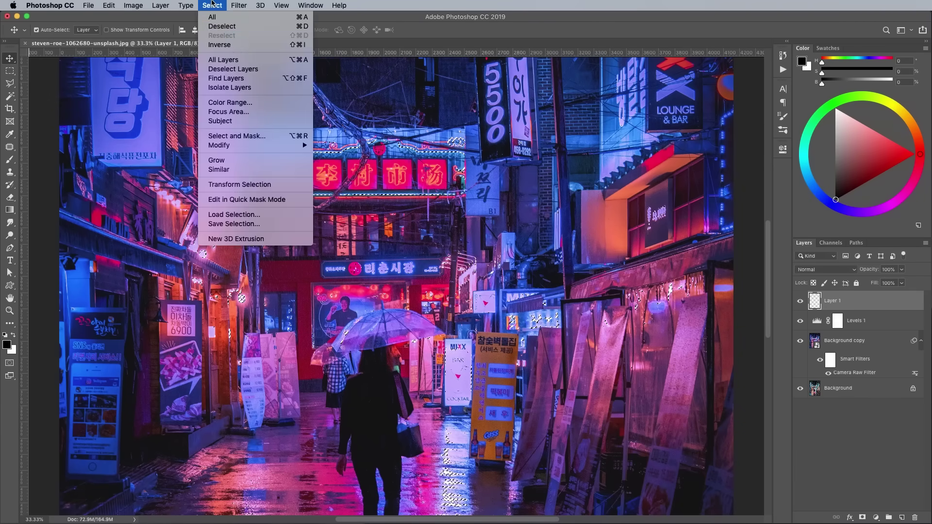
pyautogui.click(222, 27)
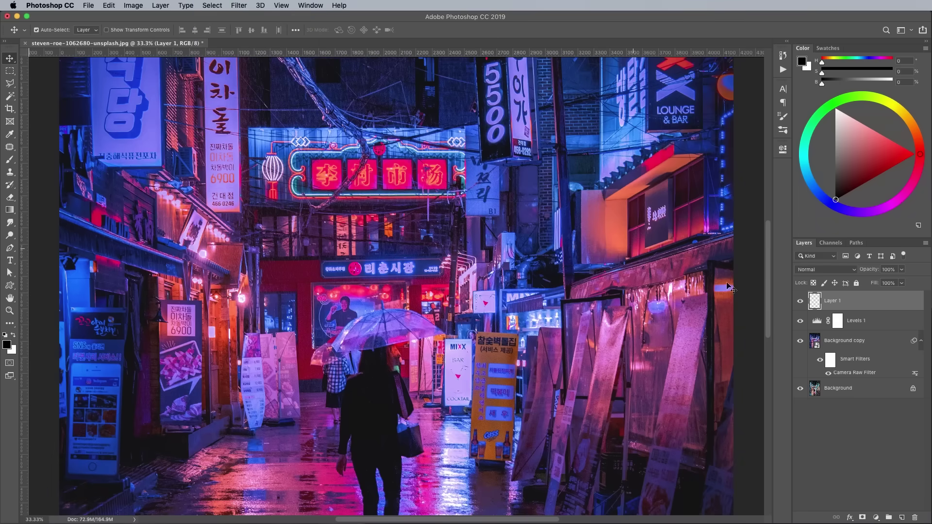
# Step: Set Layer 1 Fill to 0% and give it a Linear Dodge (Add) Outer Glow
pyautogui.moveTo(903, 285); pyautogui.dragTo(820, 296)
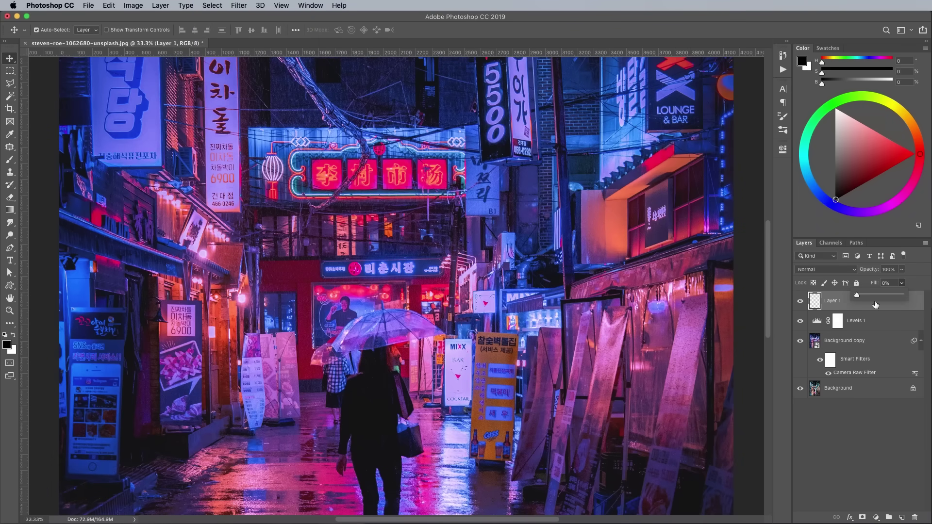
pyautogui.click(914, 301)
pyautogui.doubleClick(914, 301)
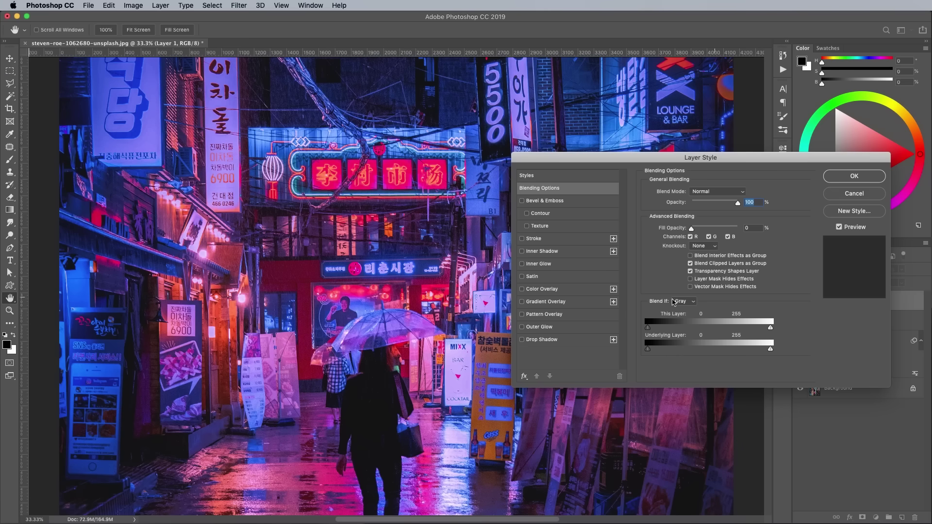
pyautogui.click(537, 329)
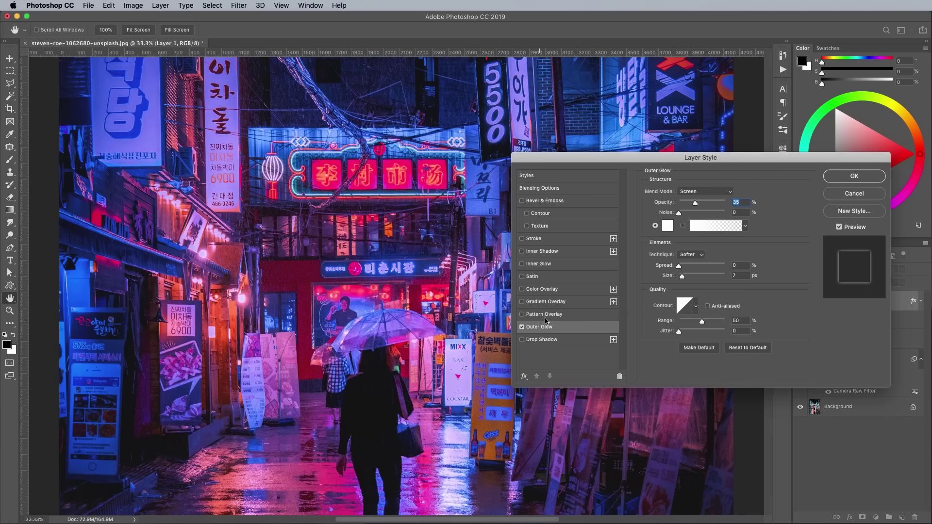
pyautogui.click(706, 192)
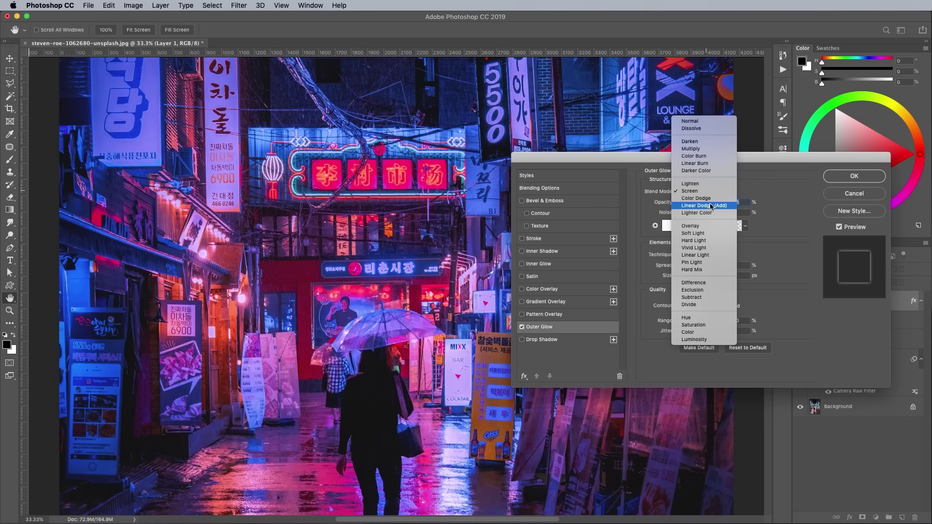
pyautogui.click(711, 207)
# Step: Set the glow to Size 25 px, Spread 2% and Opacity 34%, and apply it
pyautogui.moveTo(713, 202); pyautogui.dragTo(751, 209)
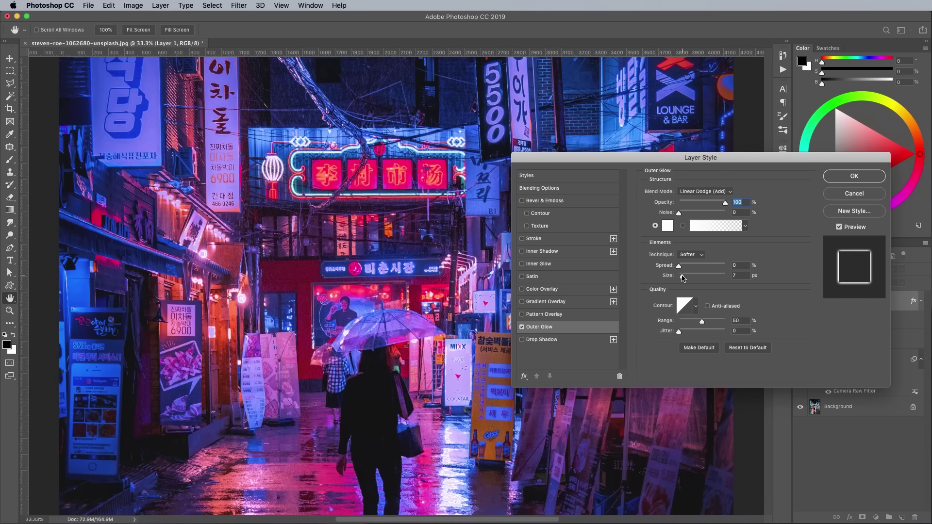
pyautogui.moveTo(683, 277)
pyautogui.mouseDown()
pyautogui.moveTo(697, 277)
pyautogui.moveTo(694, 270)
pyautogui.mouseUp()
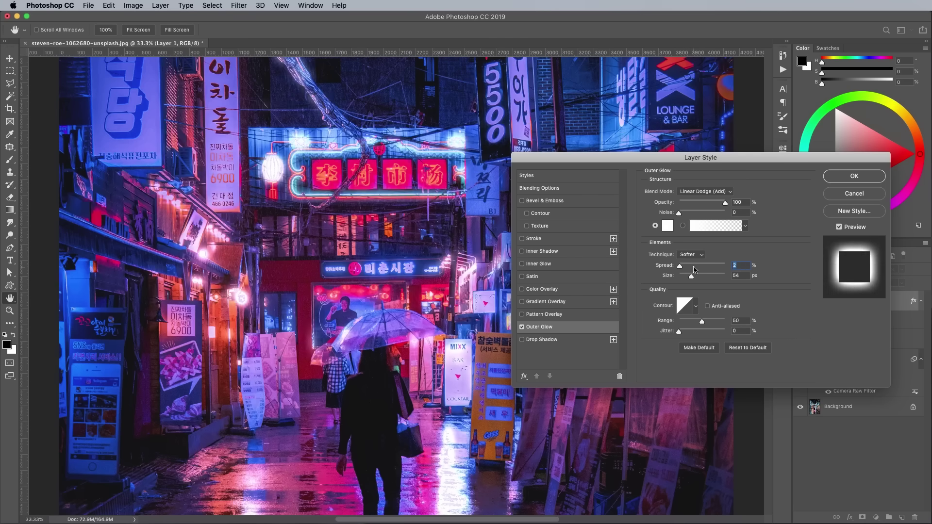
pyautogui.press('Down')
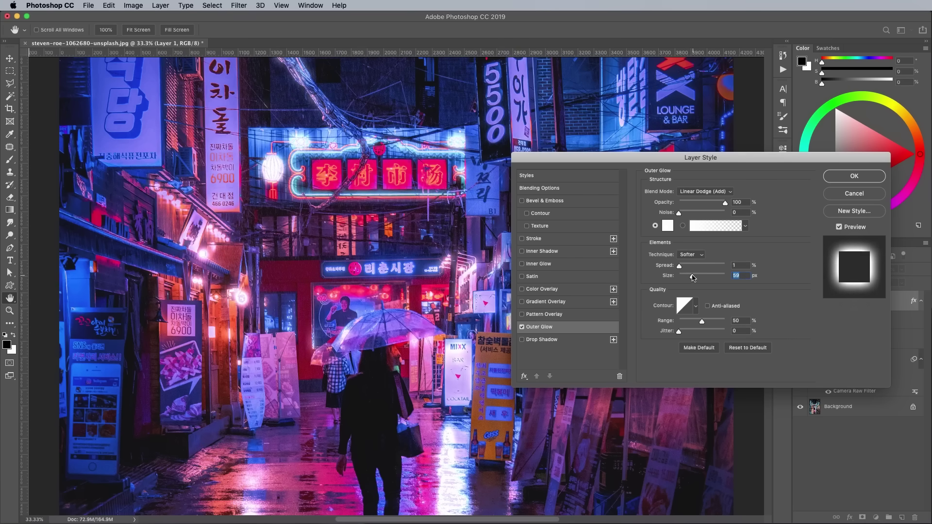
pyautogui.moveTo(692, 278); pyautogui.dragTo(675, 266)
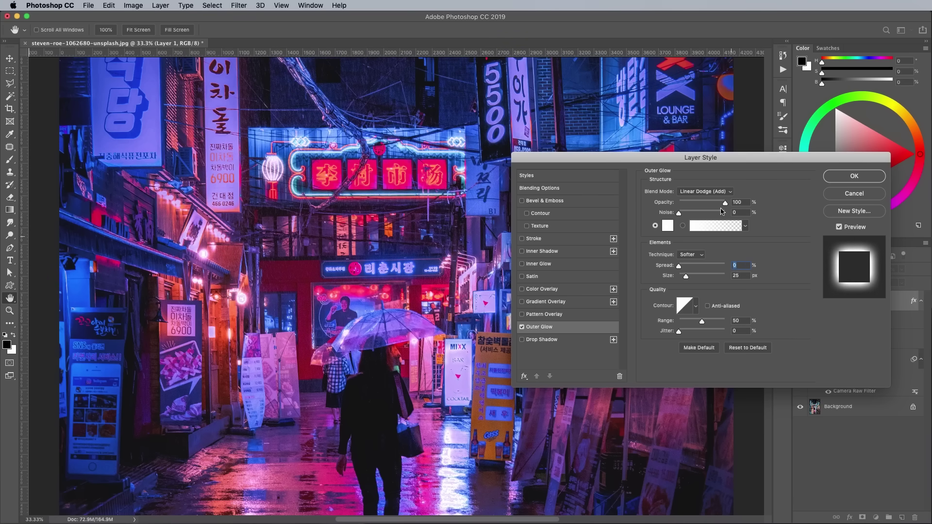
pyautogui.moveTo(720, 206); pyautogui.dragTo(701, 206)
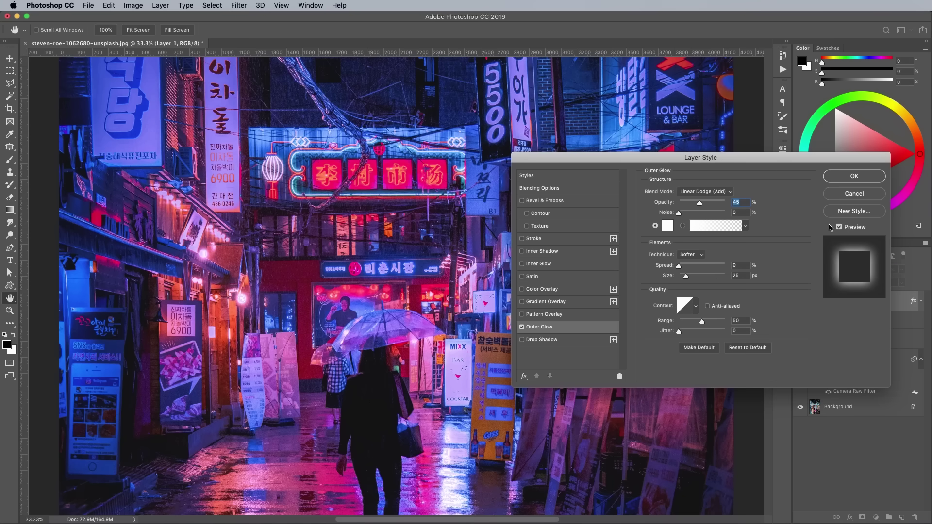
pyautogui.click(746, 264)
pyautogui.press('Up')
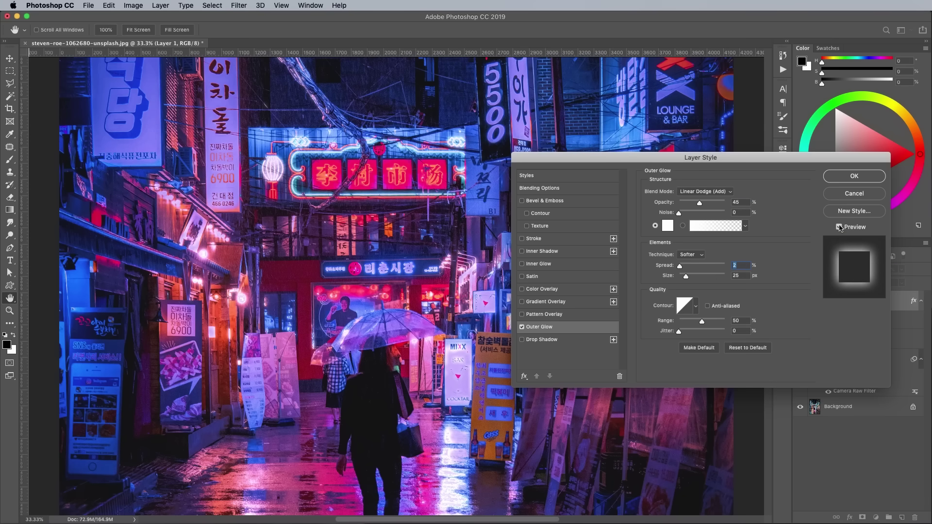
pyautogui.moveTo(699, 203); pyautogui.dragTo(694, 204)
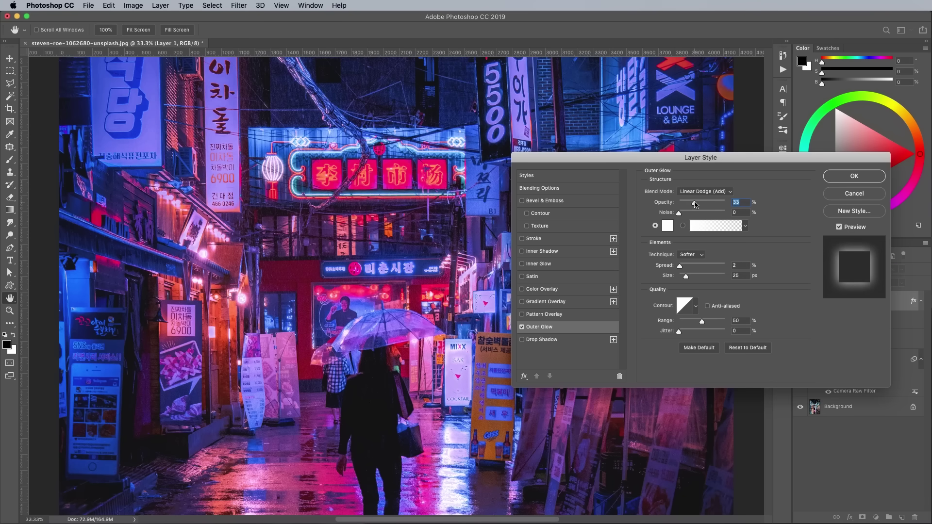
pyautogui.hotkey('ctrl', '-')
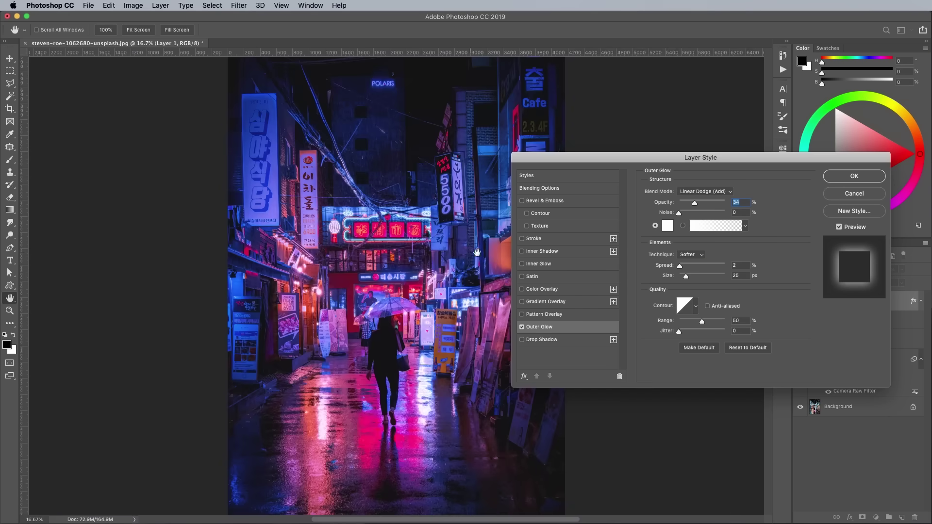
pyautogui.click(848, 176)
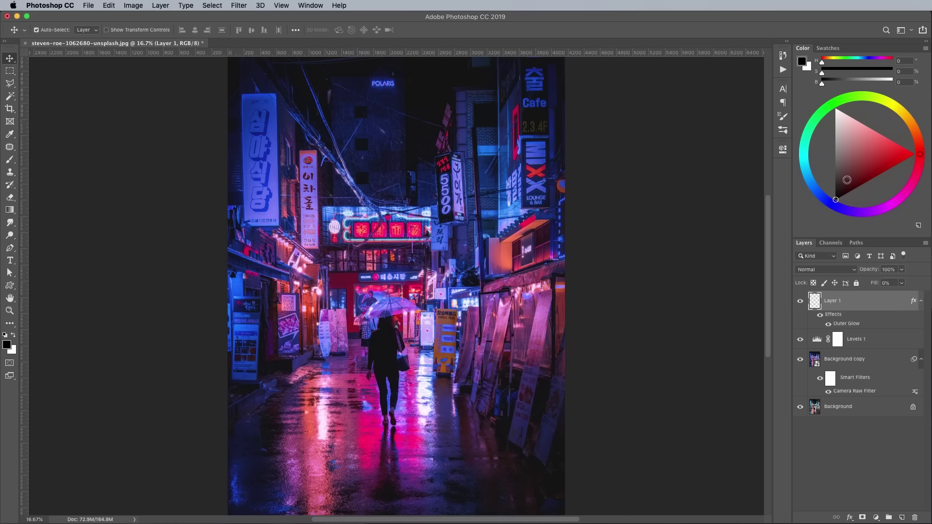
# Step: Set up a 476 px brush at 36% flow with pink sampled from the photo
pyautogui.click(10, 160)
pyautogui.click(45, 30)
pyautogui.moveTo(101, 59); pyautogui.dragTo(108, 61)
pyautogui.click(263, 30)
pyautogui.moveTo(263, 30); pyautogui.dragTo(235, 42)
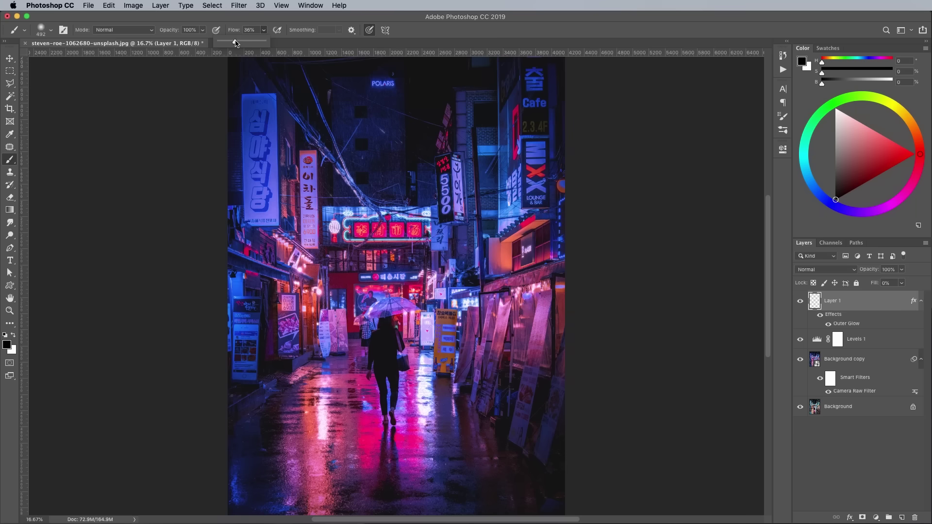
pyautogui.click(7, 343)
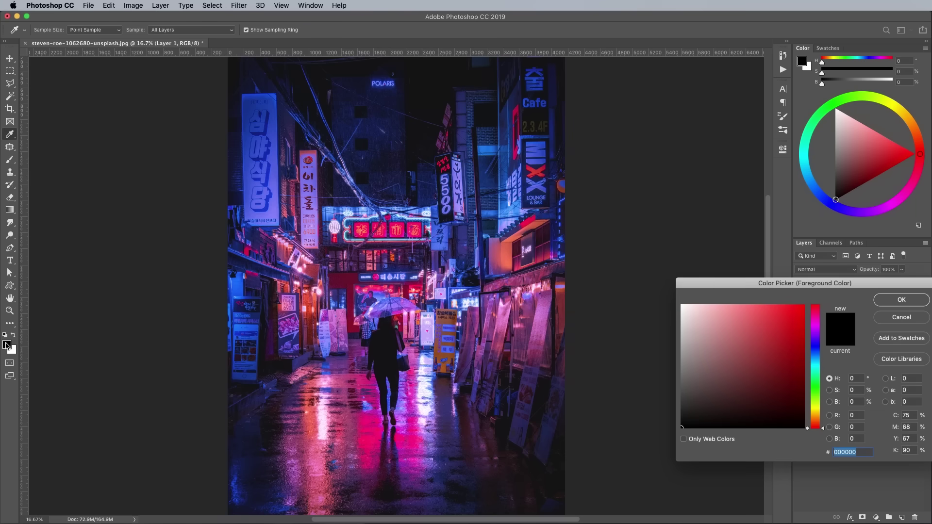
pyautogui.click(365, 444)
pyautogui.press('Return')
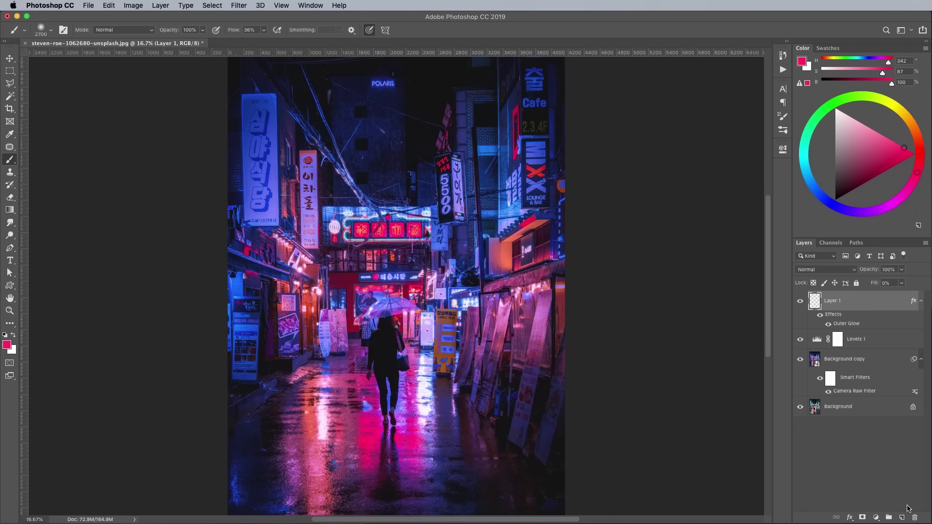
# Step: Add Layer 2 for the wash and choose a light blue paint colour
pyautogui.click(902, 517)
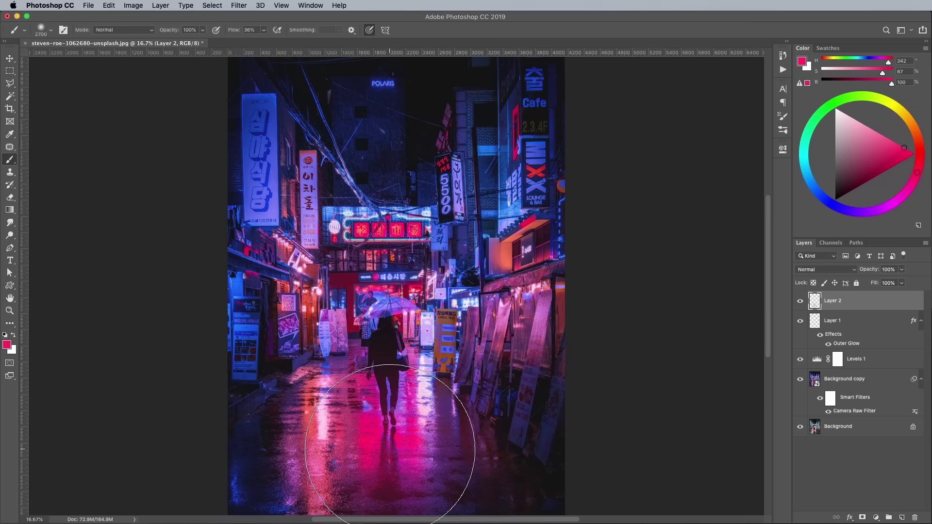
pyautogui.click(7, 345)
pyautogui.moveTo(198, 428); pyautogui.dragTo(531, 178)
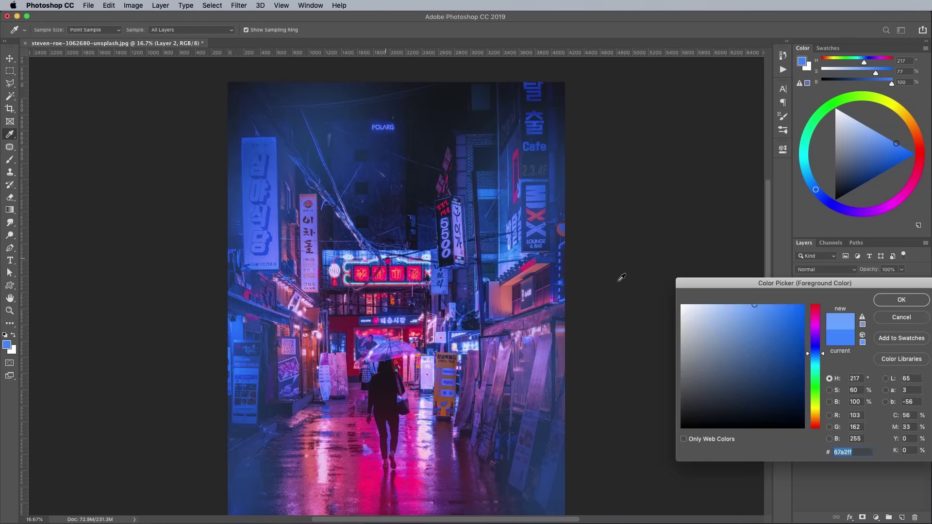
pyautogui.click(7, 345)
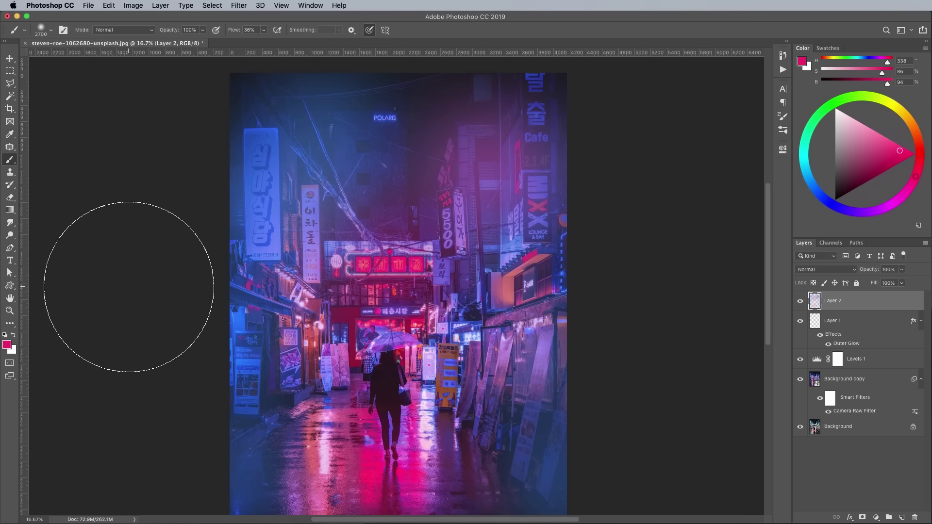
# Step: Blend Layer 2 as Screen at 30% opacity and compare with and without it
pyautogui.click(827, 269)
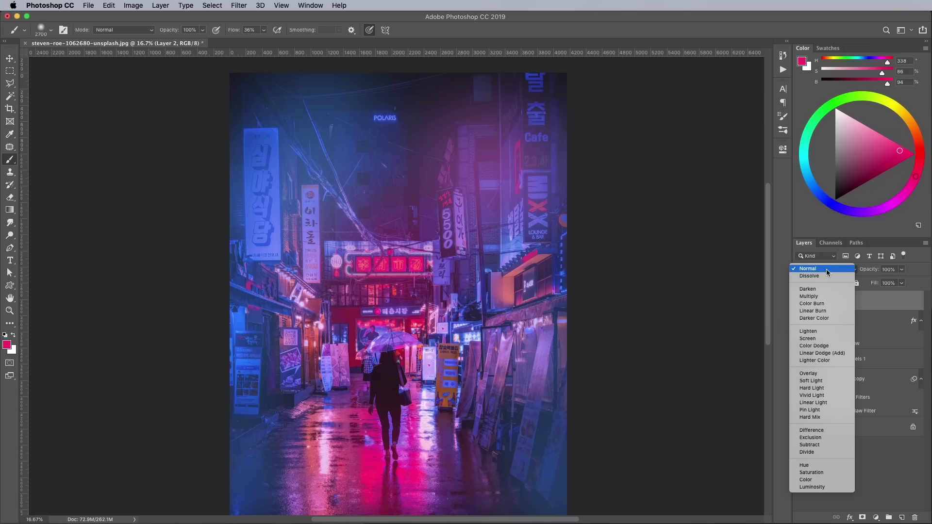
pyautogui.click(817, 339)
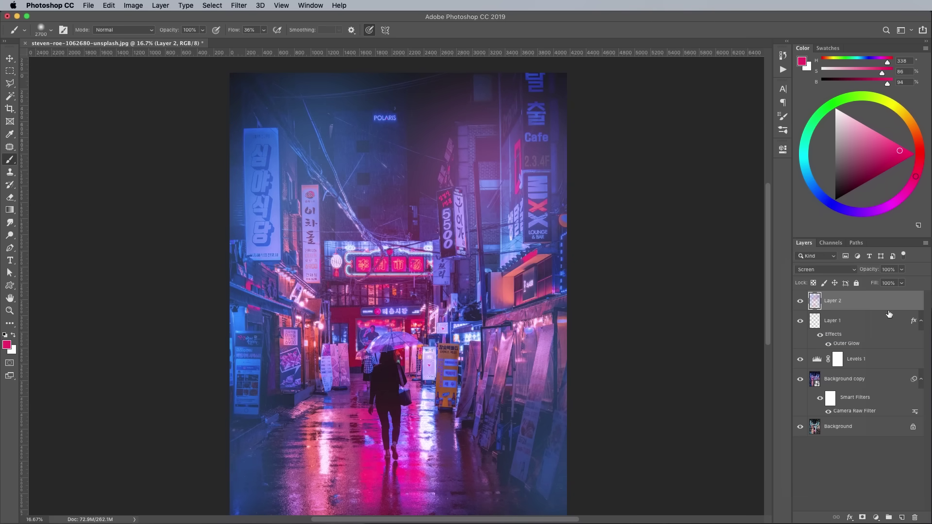
pyautogui.click(904, 270)
pyautogui.moveTo(902, 283); pyautogui.dragTo(872, 283)
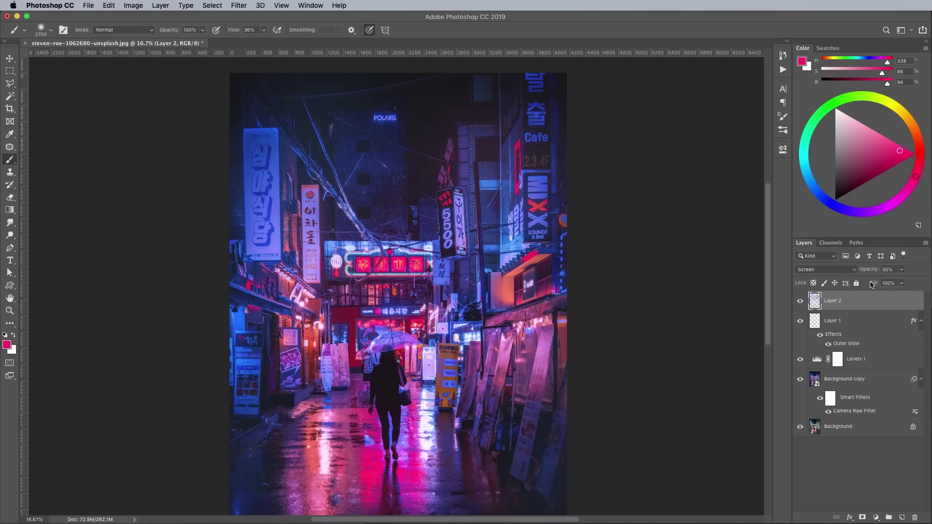
pyautogui.click(800, 301)
pyautogui.scroll(2, 550, 369)
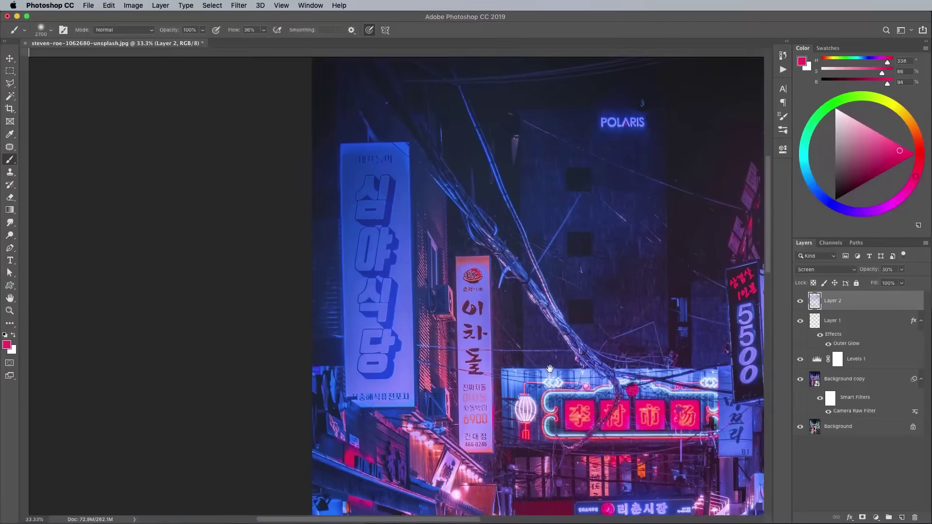
# Step: Trace the strokes of the letter 심 with Pen tool paths
pyautogui.hotkey('ctrl', 'r')
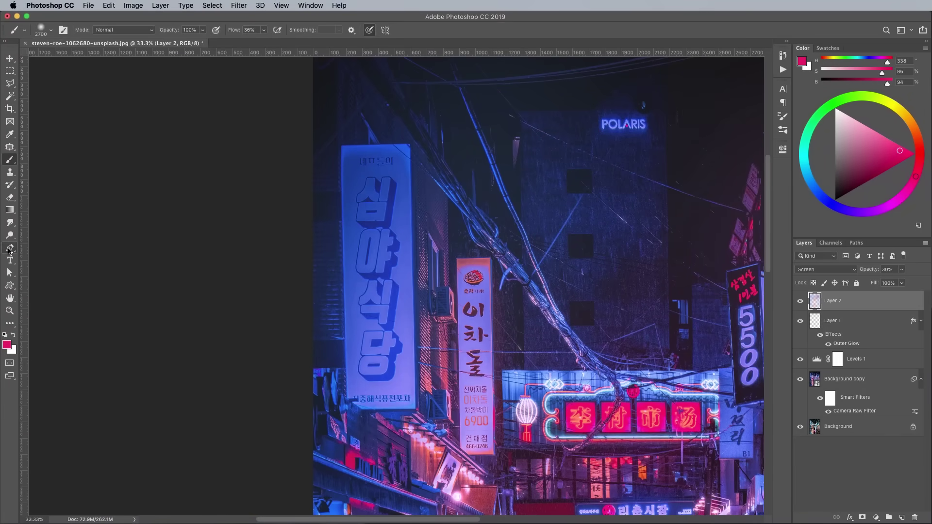
pyautogui.click(9, 249)
pyautogui.scroll(2, 370, 254)
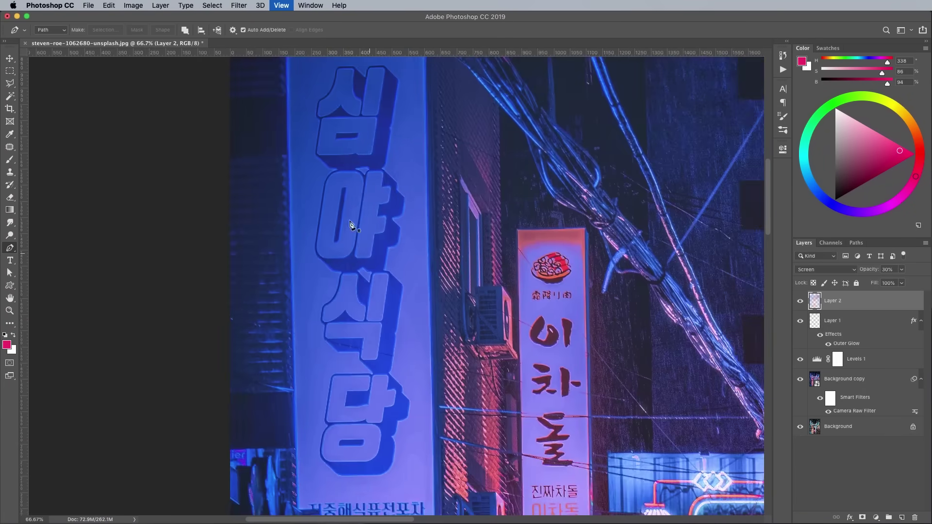
pyautogui.click(374, 163)
pyautogui.moveTo(398, 131); pyautogui.dragTo(411, 170)
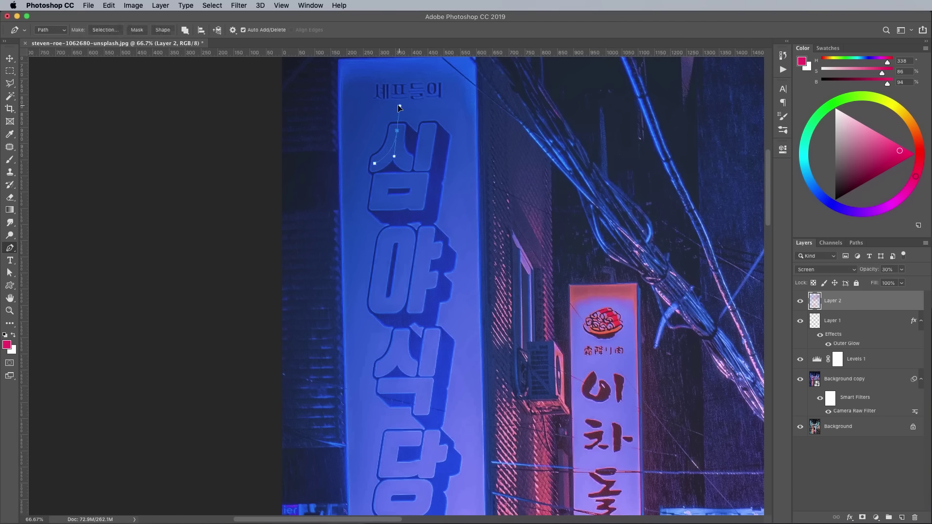
pyautogui.click(424, 174)
pyautogui.press('Escape')
pyautogui.click(429, 129)
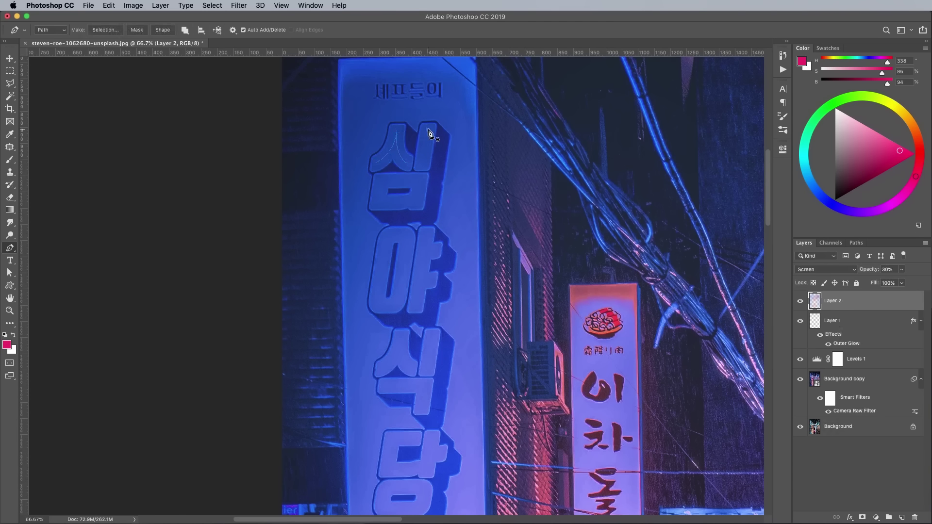
pyautogui.click(423, 164)
# Step: Trace the strokes of the letters 야, 식 and 당 with pen anchor points
pyautogui.click(387, 235)
pyautogui.click(377, 306)
pyautogui.click(397, 306)
pyautogui.scroll(-5, 430, 241)
pyautogui.click(422, 221)
pyautogui.click(403, 250)
pyautogui.click(421, 246)
pyautogui.click(448, 257)
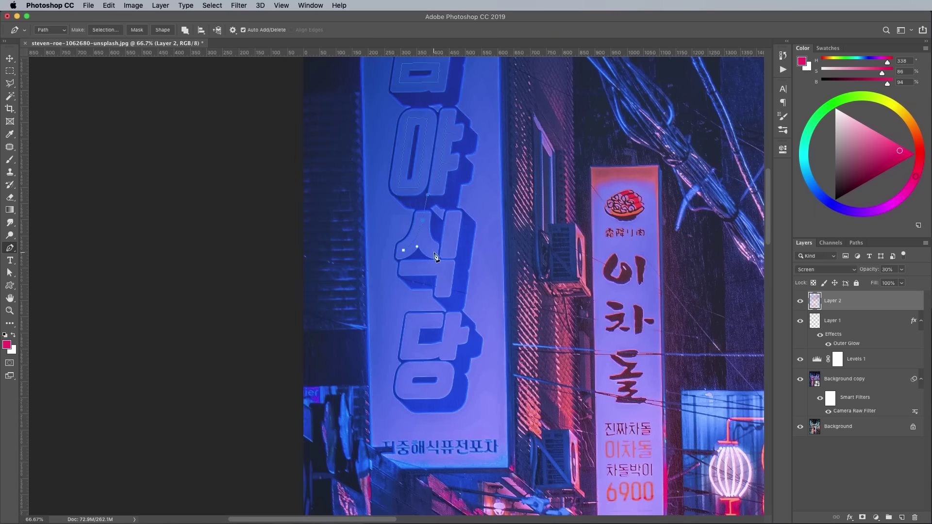
pyautogui.click(406, 370)
pyautogui.click(444, 369)
pyautogui.click(442, 391)
pyautogui.click(406, 392)
pyautogui.click(10, 158)
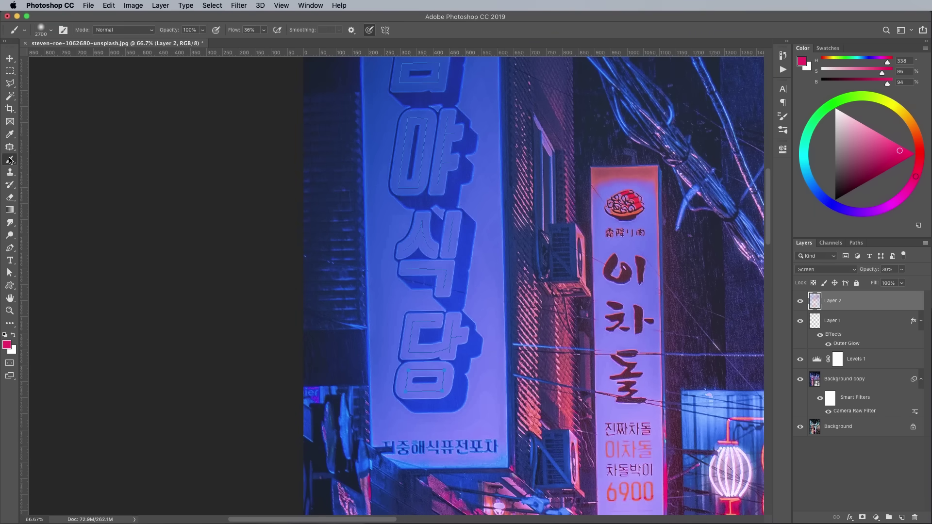
# Step: Make the brush small, 100% hard, 100% flow and 1% spacing, with white as the paint colour
pyautogui.click(46, 34)
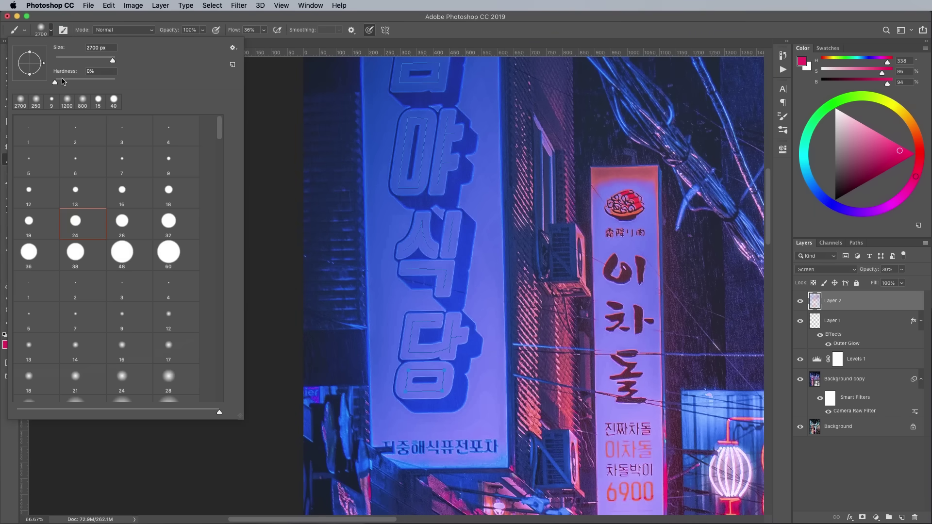
pyautogui.moveTo(62, 81)
pyautogui.mouseDown()
pyautogui.moveTo(116, 82)
pyautogui.moveTo(69, 61)
pyautogui.mouseUp()
pyautogui.moveTo(264, 30); pyautogui.dragTo(301, 42)
pyautogui.click(782, 131)
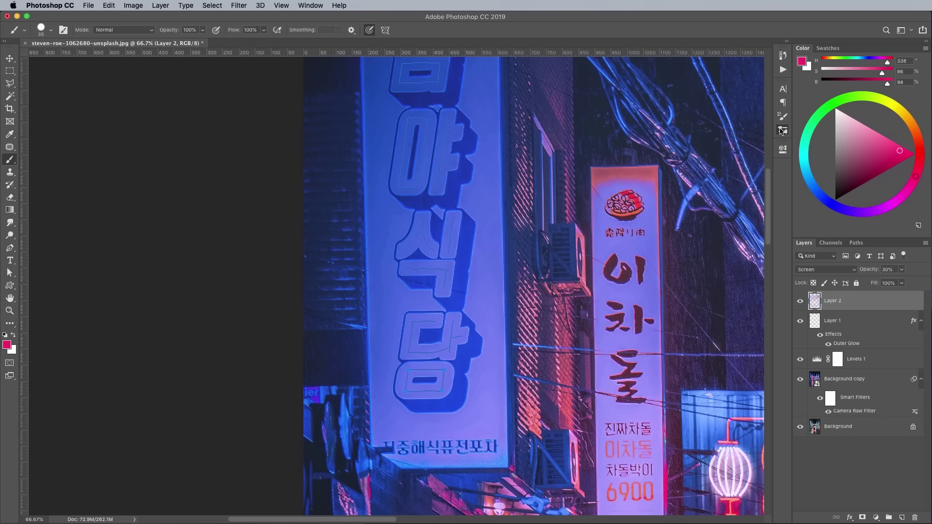
pyautogui.click(664, 82)
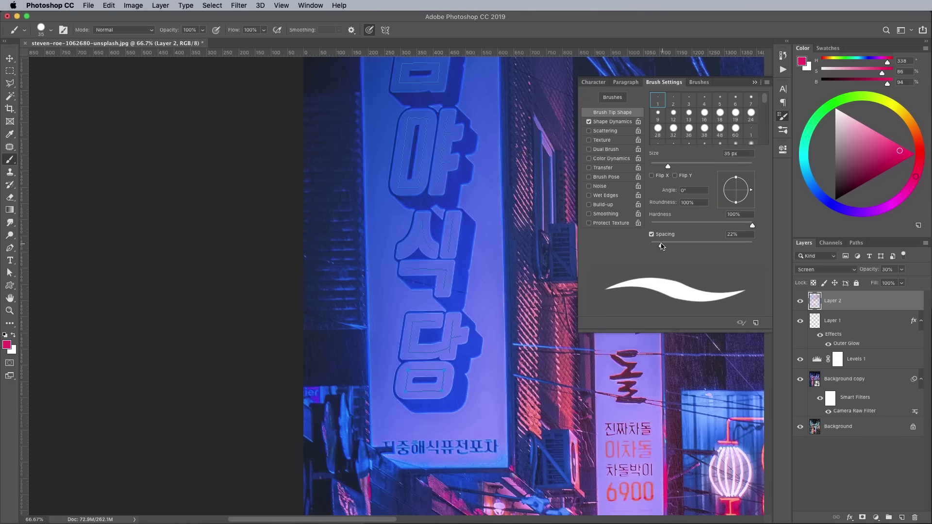
pyautogui.moveTo(660, 246); pyautogui.dragTo(647, 245)
pyautogui.click(783, 122)
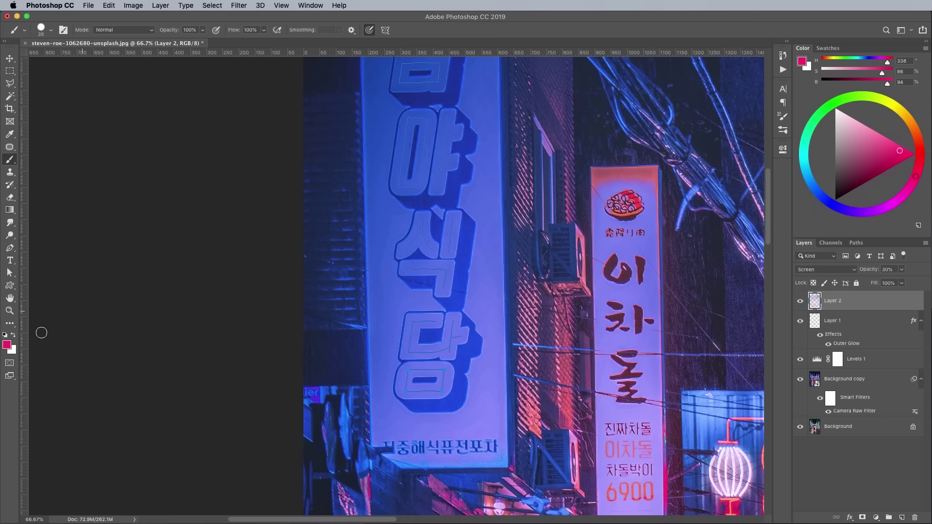
pyautogui.click(15, 337)
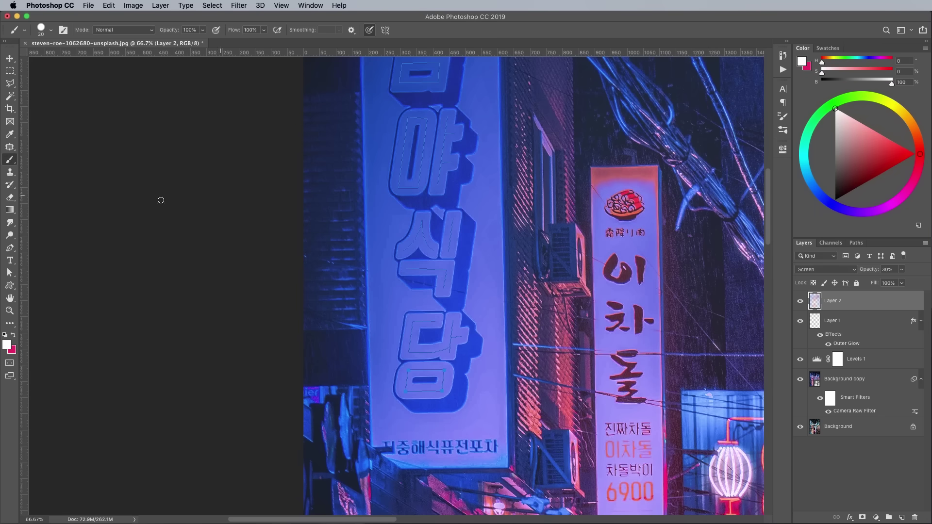
# Step: Select all the traced letter paths and add a new layer for the neon strokes
pyautogui.click(11, 248)
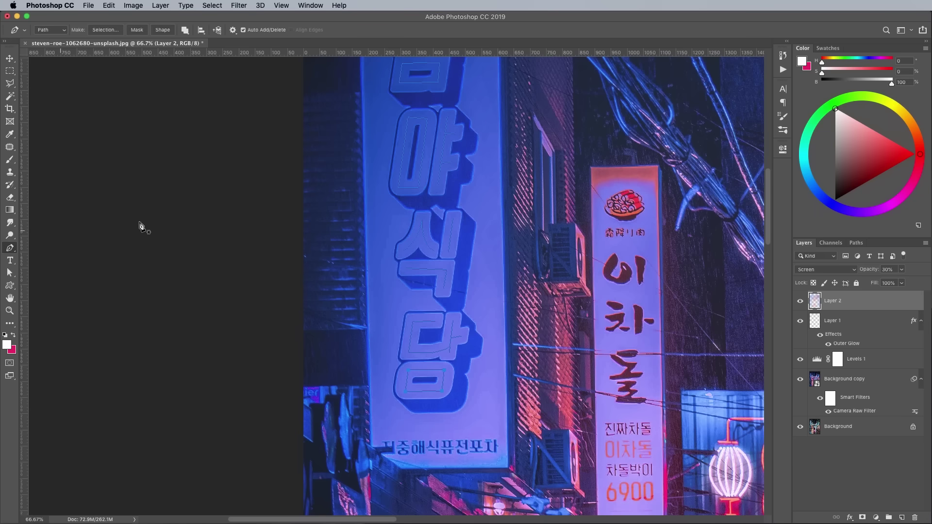
pyautogui.moveTo(318, 200); pyautogui.dragTo(312, 289)
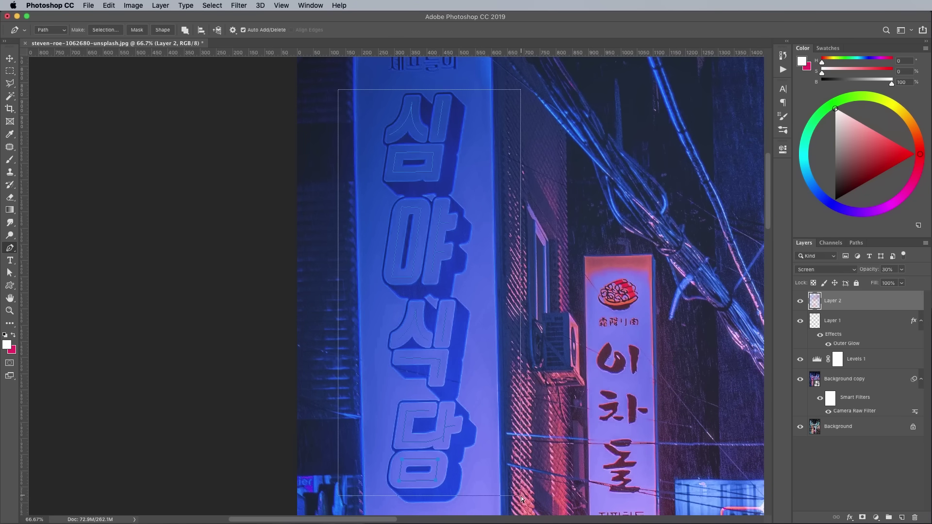
pyautogui.moveTo(339, 89); pyautogui.dragTo(526, 499)
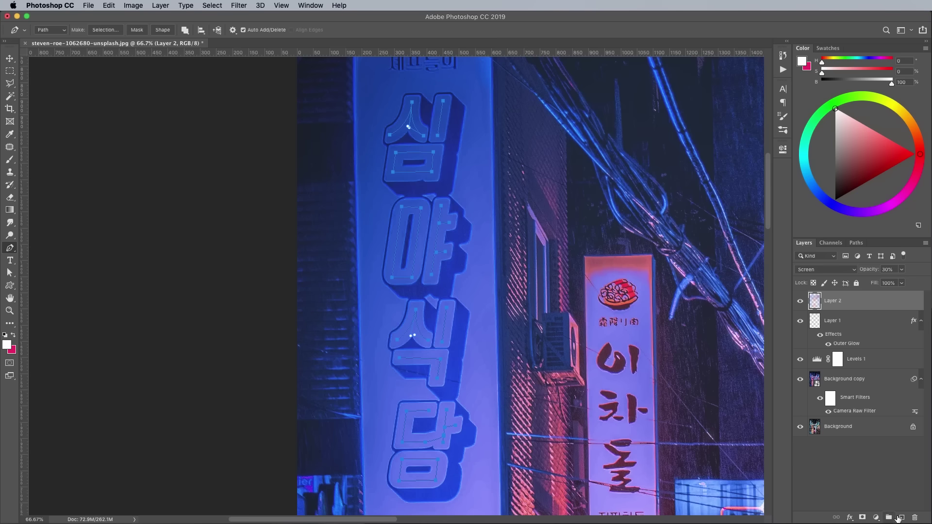
pyautogui.click(902, 518)
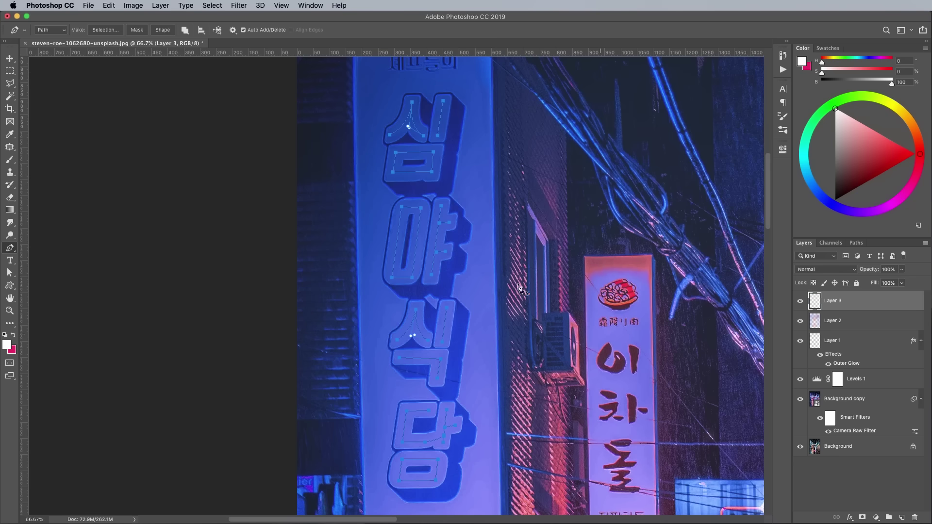
# Step: Stroke the paths with the Brush, Simulate Pressure off, then hide the path outlines
pyautogui.rightClick(434, 241)
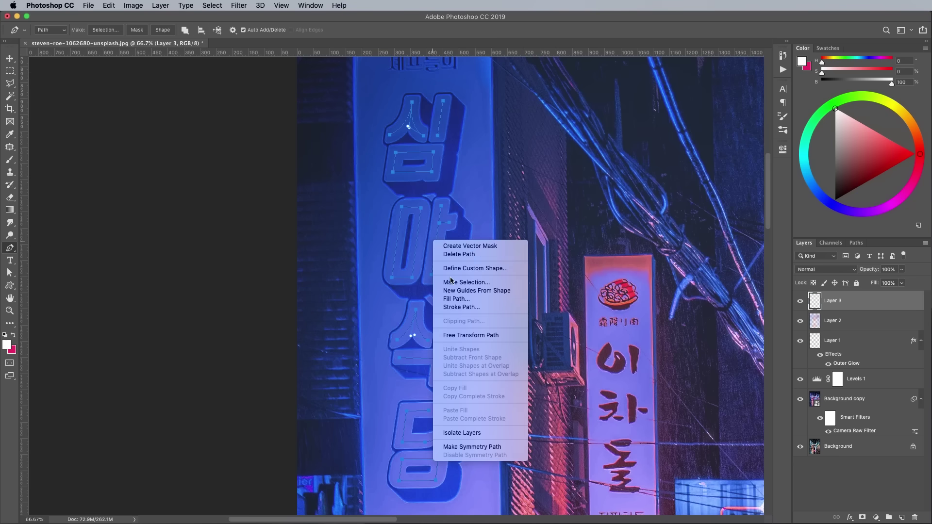
pyautogui.click(462, 306)
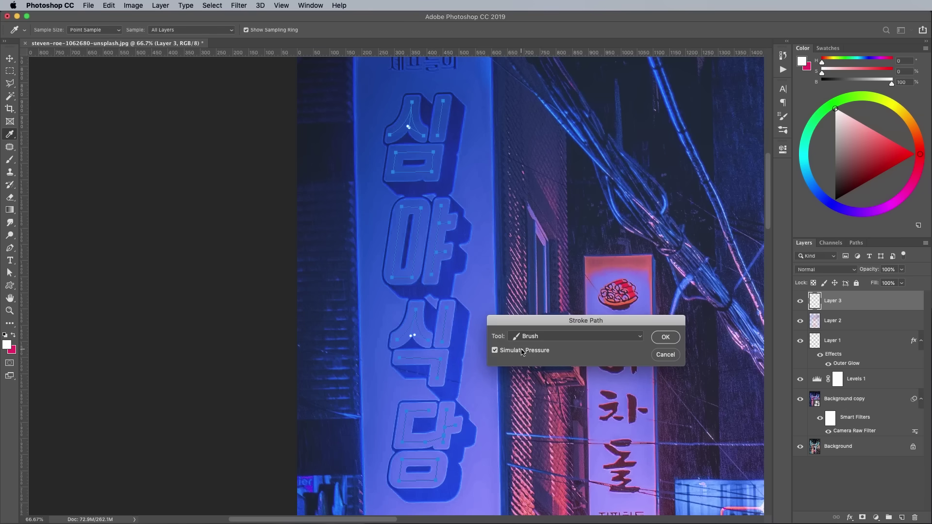
pyautogui.click(523, 351)
pyautogui.click(630, 337)
pyautogui.click(665, 337)
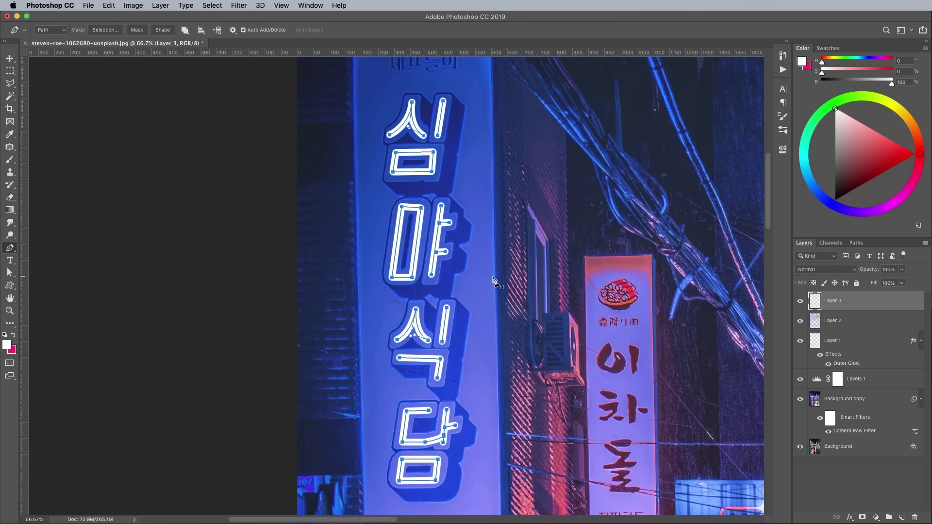
pyautogui.press('Return')
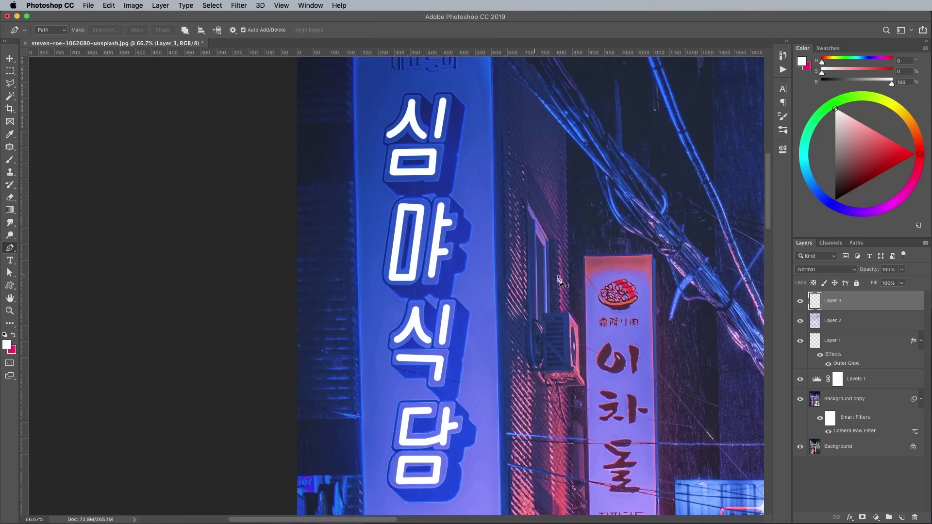
# Step: Give Layer 3's traced letters a bright blue Color Overlay
pyautogui.doubleClick(870, 306)
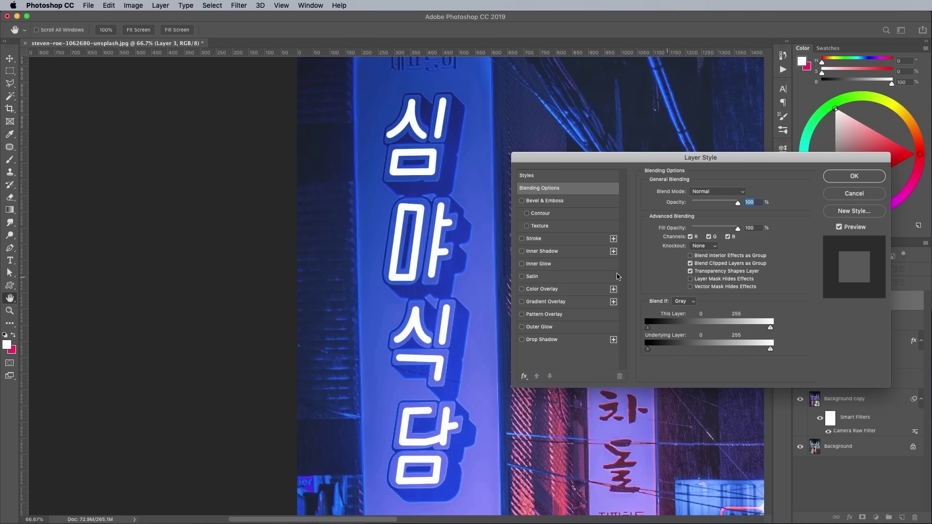
pyautogui.click(549, 291)
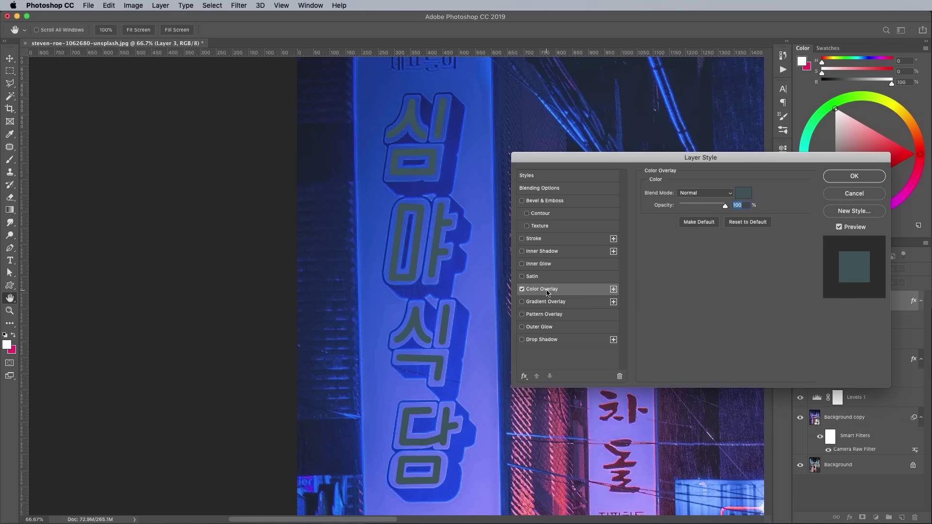
pyautogui.click(743, 194)
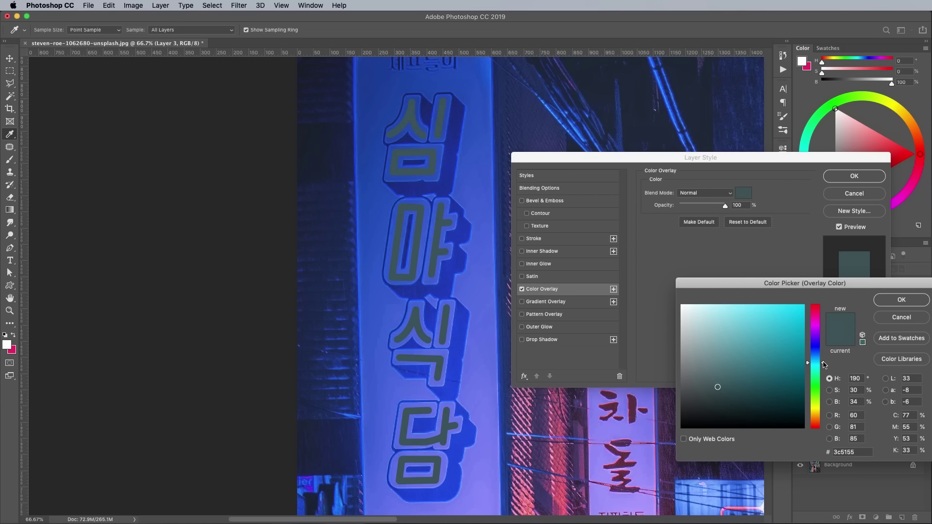
pyautogui.moveTo(817, 362); pyautogui.dragTo(825, 362)
pyautogui.click(775, 343)
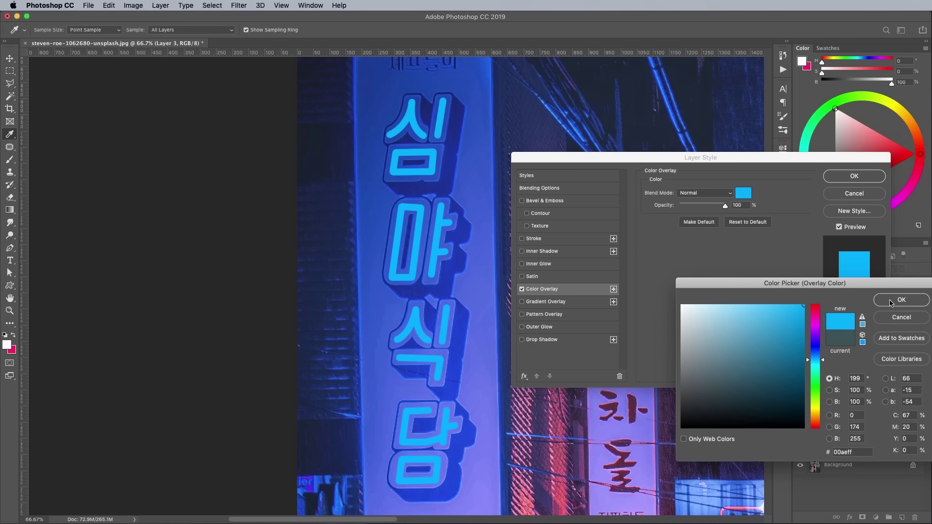
pyautogui.click(886, 302)
# Step: Add a white Linear Dodge Inner Glow from the Center, size 10, opacity 80%
pyautogui.click(546, 267)
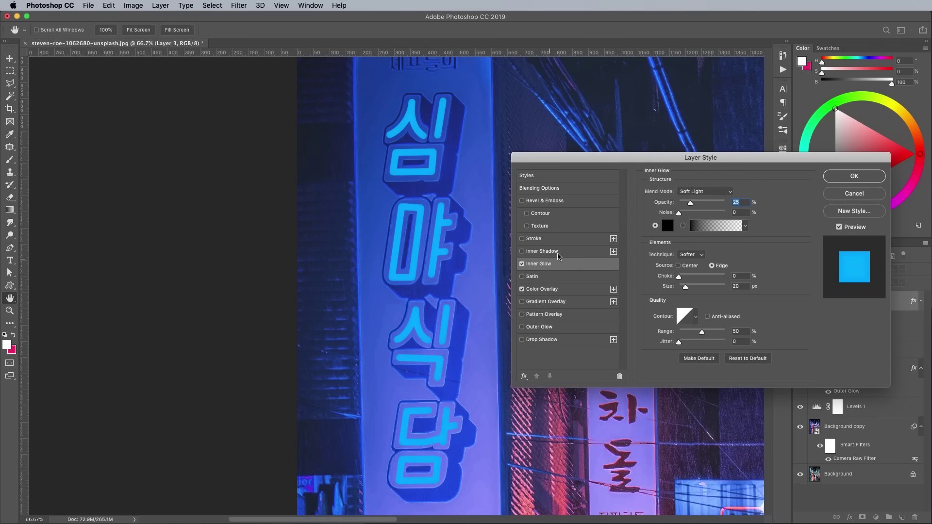
pyautogui.click(701, 193)
pyautogui.click(692, 172)
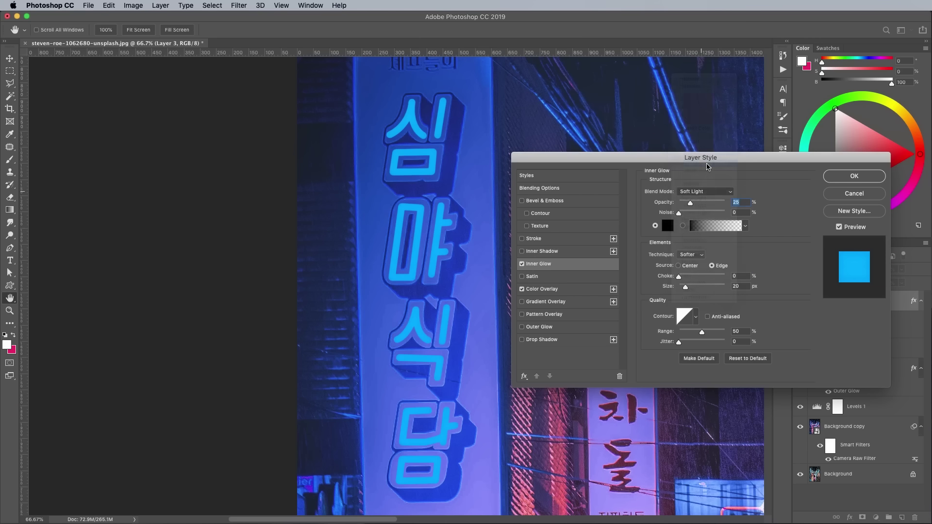
pyautogui.click(669, 226)
pyautogui.click(682, 306)
pyautogui.click(900, 299)
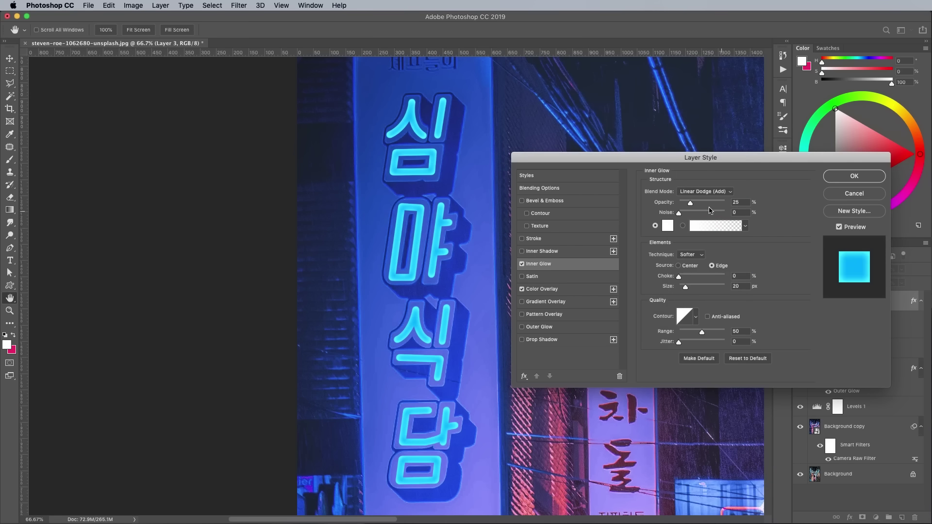
pyautogui.moveTo(691, 203); pyautogui.dragTo(743, 210)
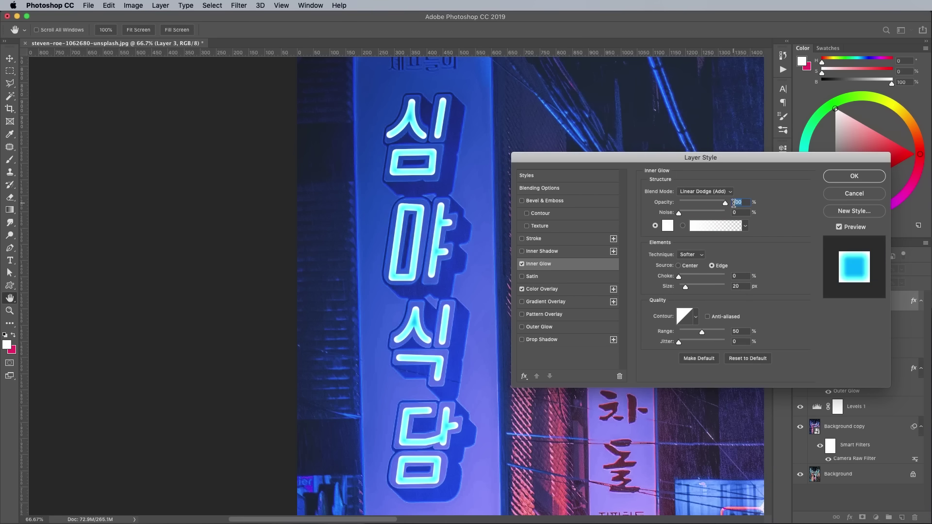
pyautogui.click(679, 267)
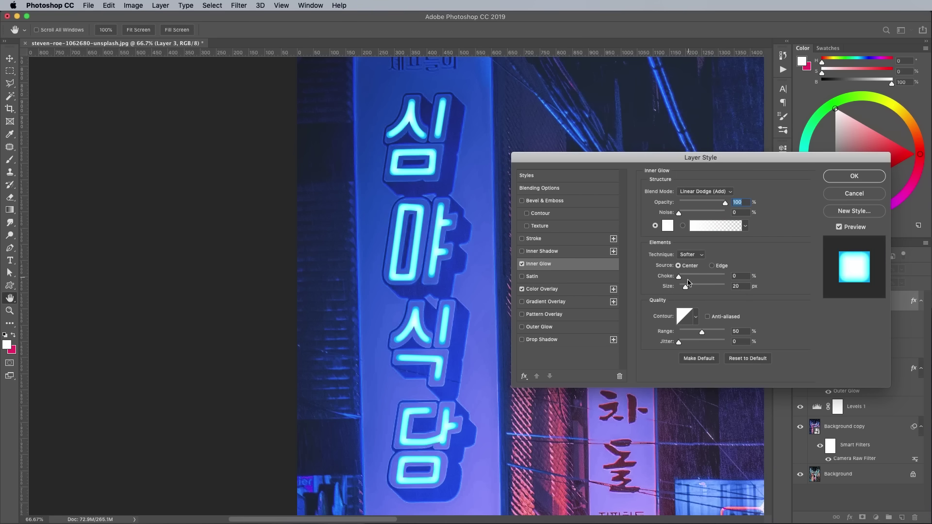
pyautogui.moveTo(686, 289); pyautogui.dragTo(684, 289)
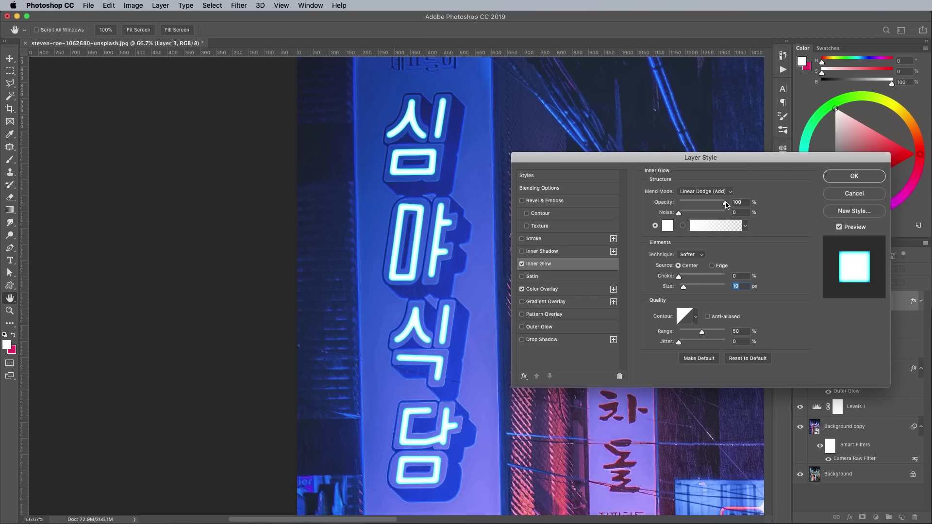
pyautogui.moveTo(725, 205); pyautogui.dragTo(717, 205)
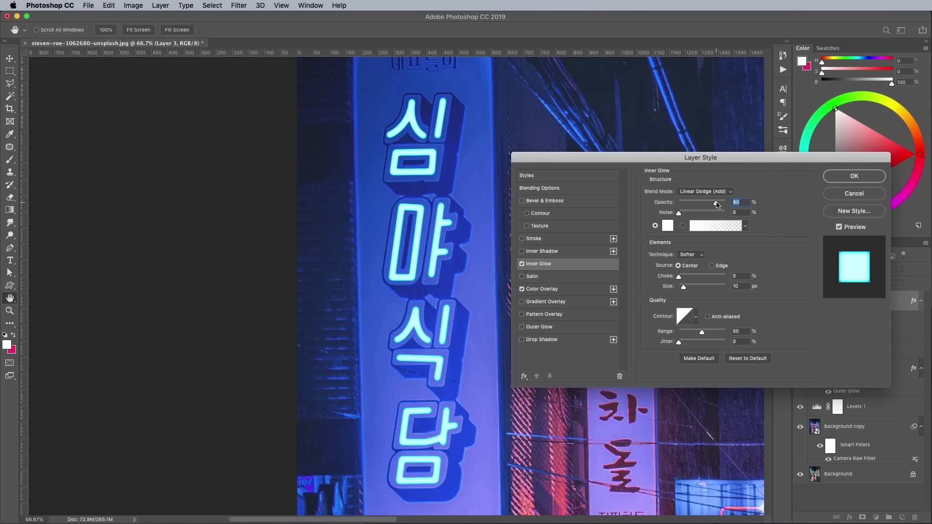
# Step: Add a 100% blue (007eff) Outer Glow, spread 0, size 45 px, and enable Drop Shadow
pyautogui.click(529, 333)
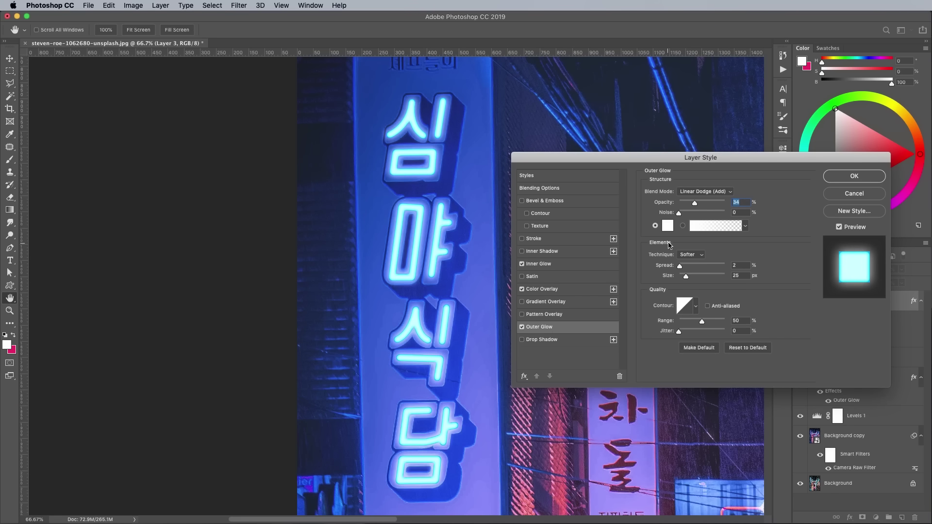
pyautogui.click(668, 226)
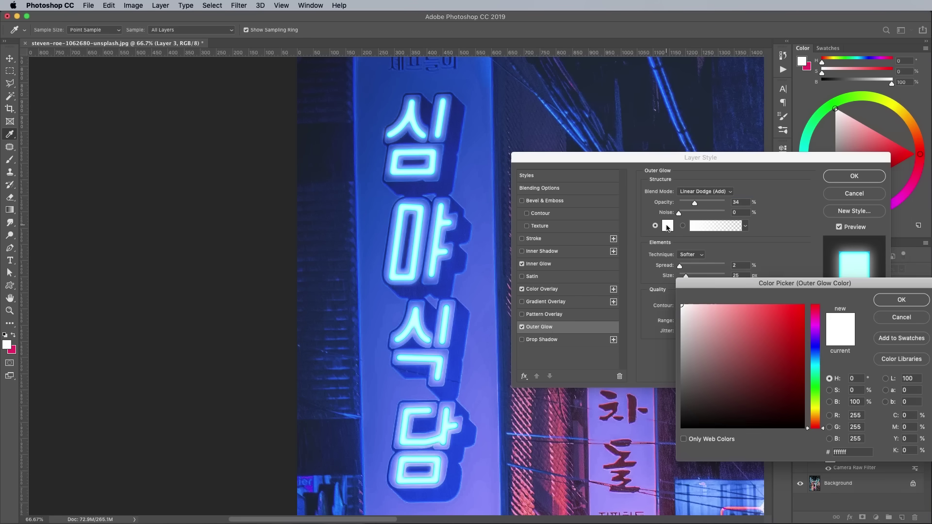
pyautogui.click(819, 356)
pyautogui.moveTo(787, 339); pyautogui.dragTo(803, 306)
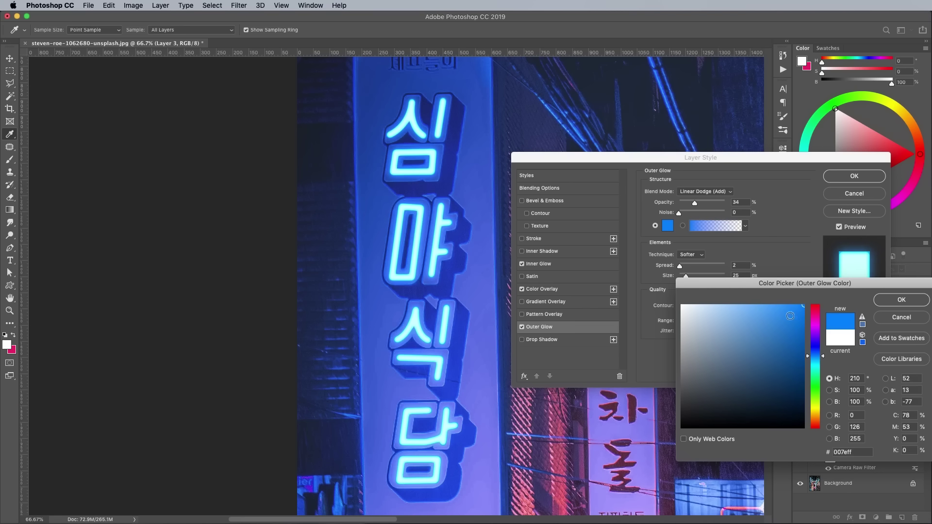
pyautogui.click(887, 300)
pyautogui.moveTo(694, 203); pyautogui.dragTo(729, 203)
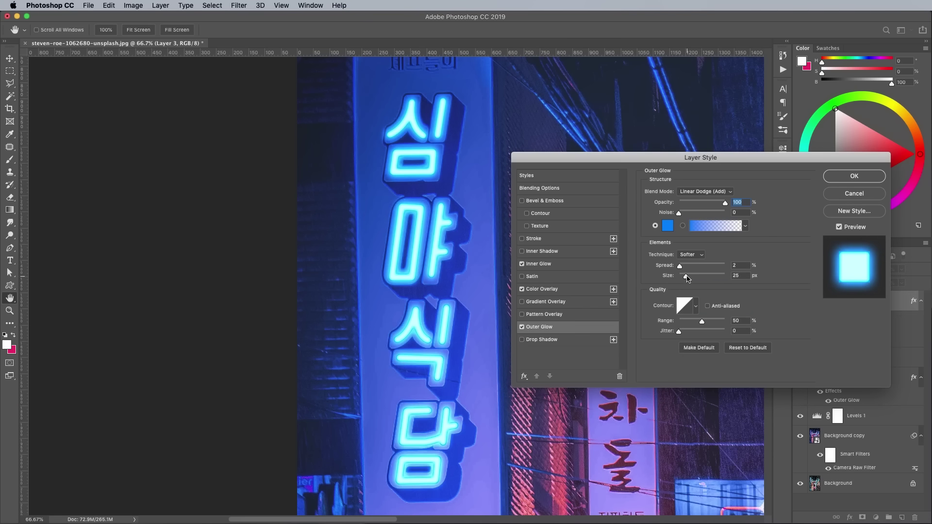
pyautogui.moveTo(680, 266); pyautogui.dragTo(690, 277)
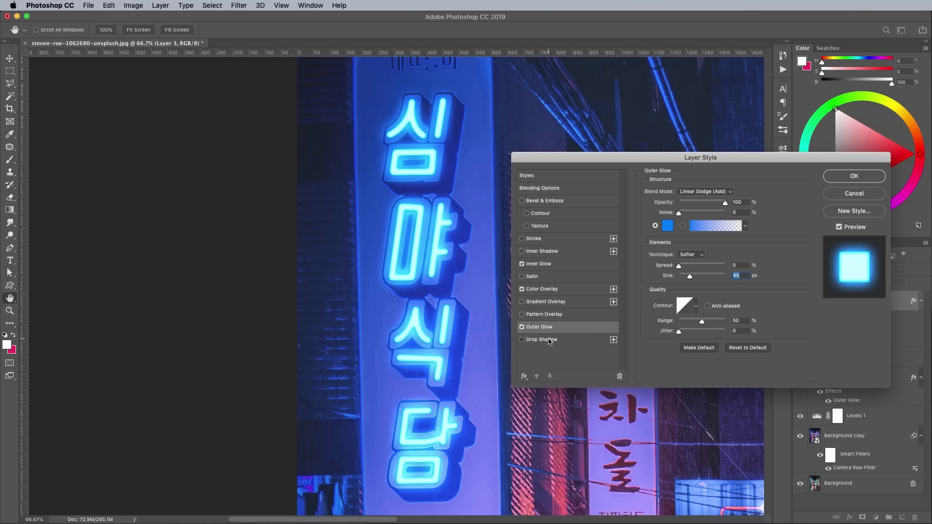
pyautogui.click(550, 340)
# Step: Make the Drop Shadow blue Linear Dodge (Add), 100% opacity, distance 0, about 111 px, and apply
pyautogui.click(743, 193)
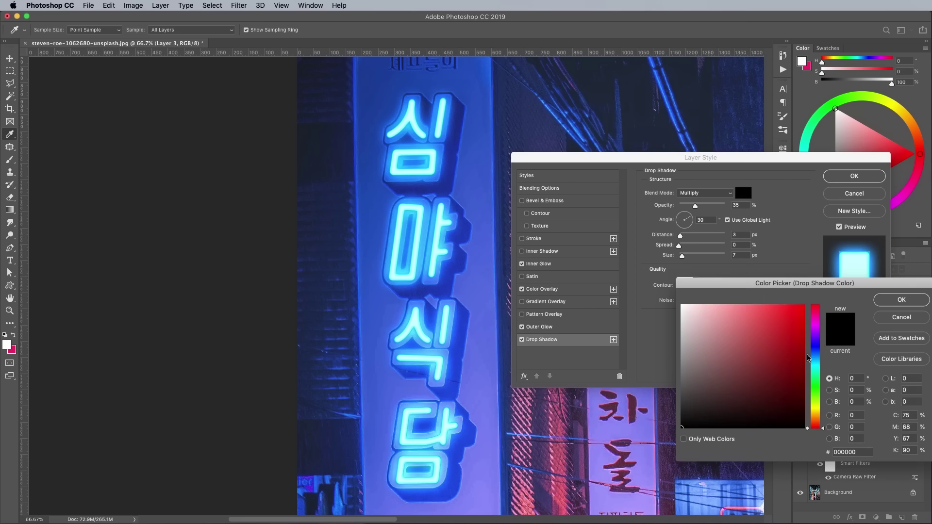
pyautogui.moveTo(818, 349); pyautogui.dragTo(818, 351)
pyautogui.click(797, 307)
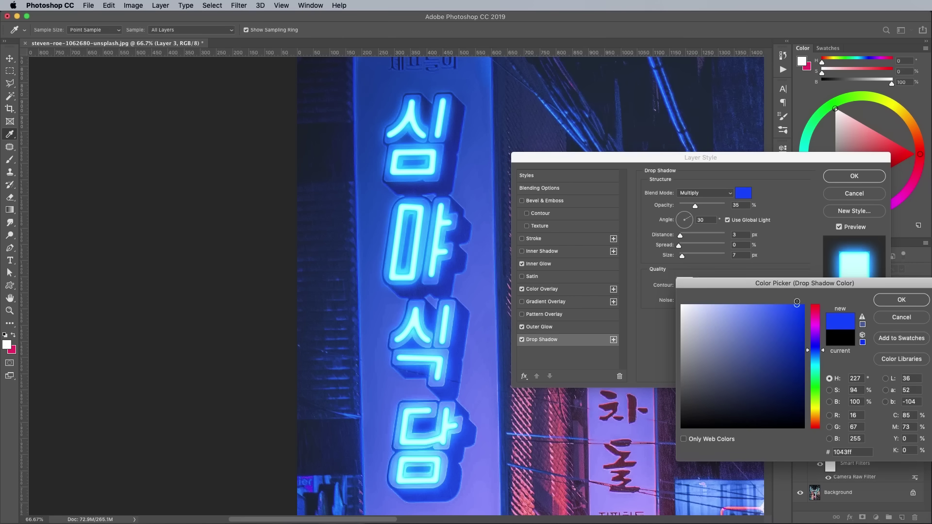
pyautogui.click(885, 303)
pyautogui.click(705, 194)
pyautogui.click(699, 240)
pyautogui.moveTo(695, 206); pyautogui.dragTo(725, 205)
pyautogui.moveTo(682, 237); pyautogui.dragTo(703, 257)
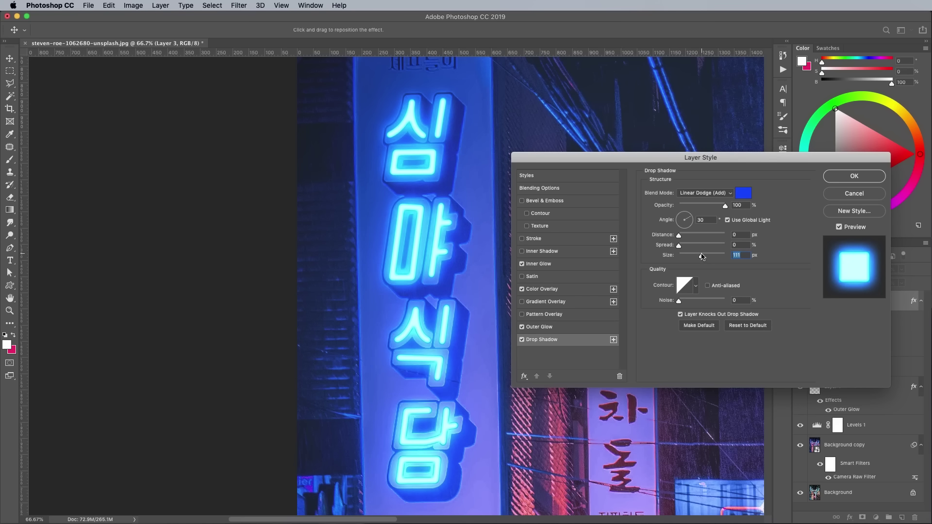
pyautogui.click(854, 175)
# Step: On a new layer, trace the M and I of MIXX and stroke the path white
pyautogui.hotkey('ctrl', '-')
pyautogui.hotkey('ctrl', '-')
pyautogui.hotkey('ctrl', '-')
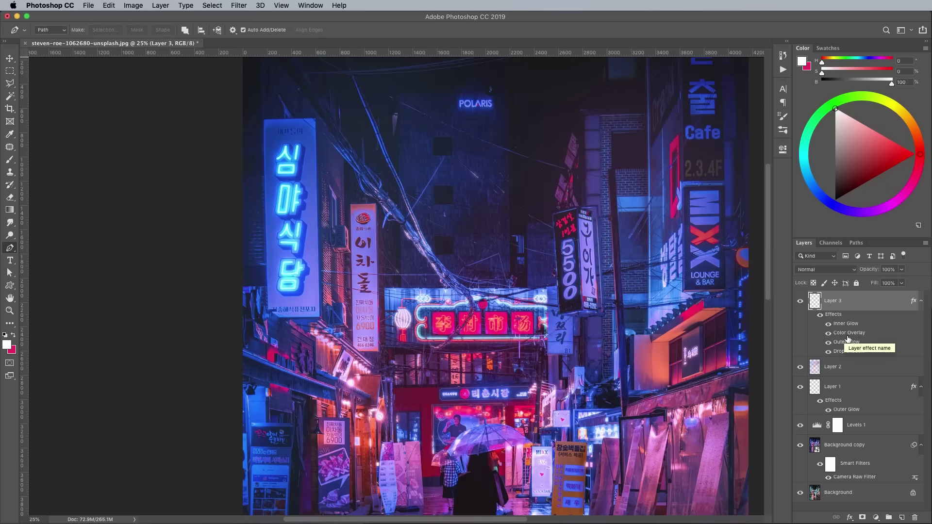
pyautogui.hotkey('ctrl', 'shift', 'alt', 'n')
pyautogui.scroll(3, 441, 259)
pyautogui.click(418, 236)
pyautogui.click(479, 245)
pyautogui.click(425, 257)
pyautogui.click(479, 267)
pyautogui.click(429, 311)
pyautogui.click(468, 309)
pyautogui.scroll(-3, 430, 346)
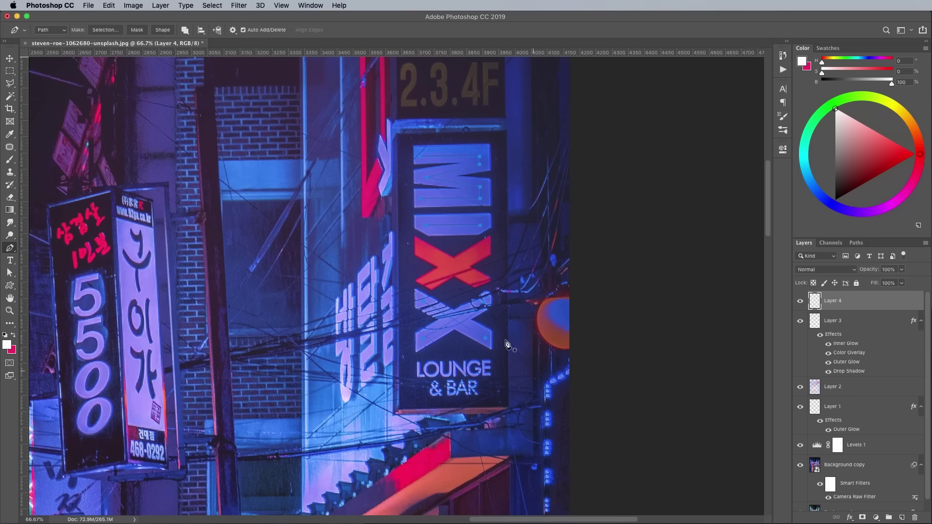
pyautogui.rightClick(451, 302)
pyautogui.click(481, 407)
pyautogui.press('Return')
# Step: Copy the neon glow style from the first sign layer and paste it onto Layer 4
pyautogui.rightClick(867, 321)
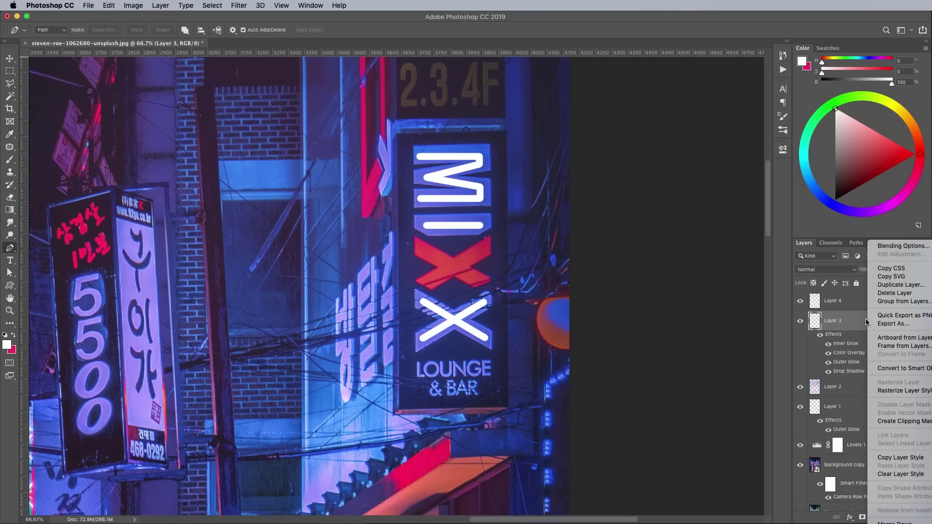
pyautogui.click(894, 458)
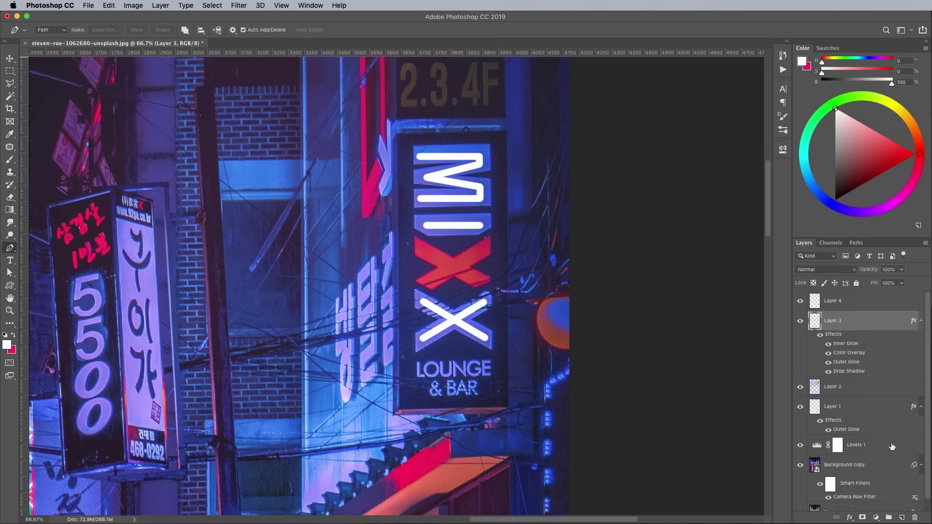
pyautogui.rightClick(858, 302)
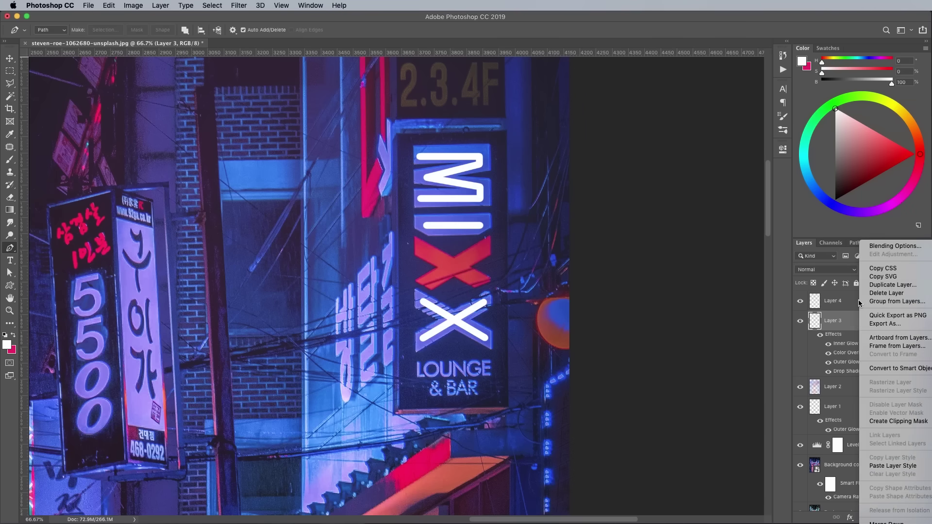
pyautogui.click(892, 465)
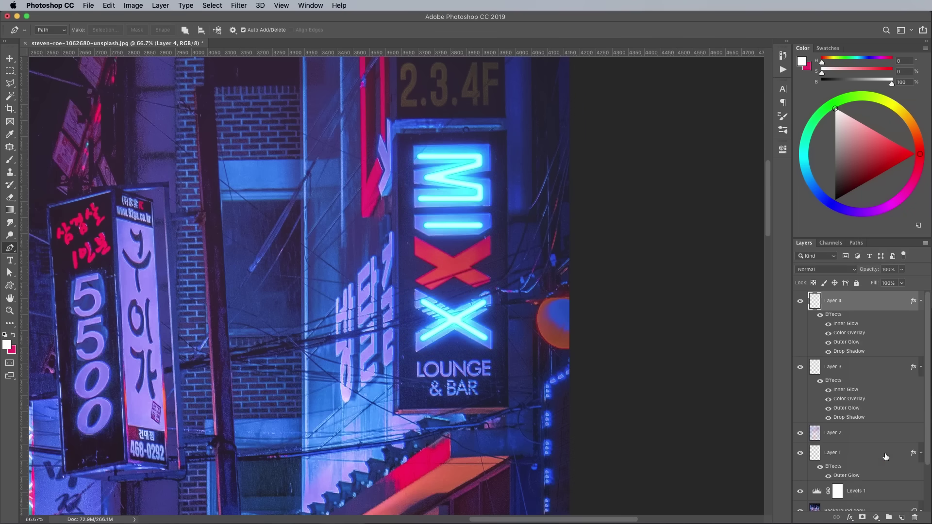
# Step: Add a mask to Layer 4 and draw a thin 4 px black line on it
pyautogui.click(864, 518)
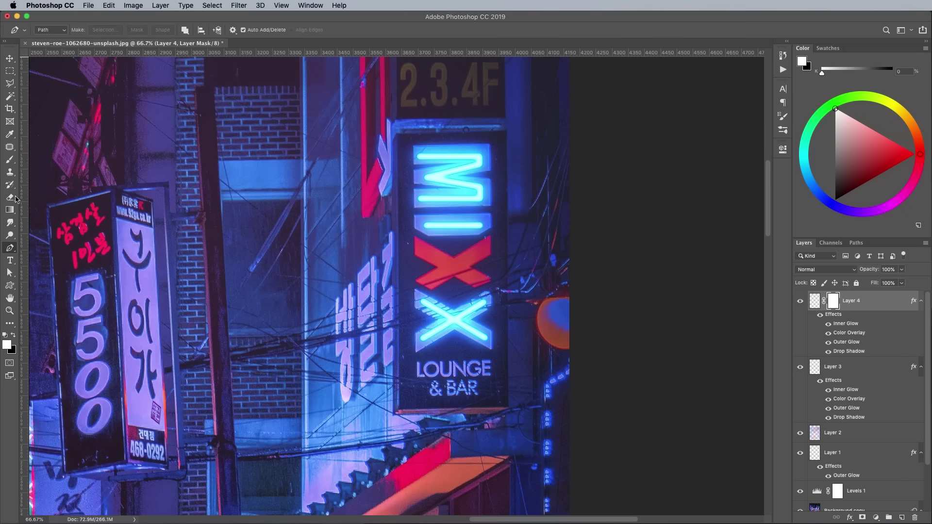
pyautogui.moveTo(10, 286)
pyautogui.mouseDown()
pyautogui.moveTo(37, 295)
pyautogui.moveTo(44, 322)
pyautogui.mouseUp()
pyautogui.write('2')
pyautogui.press('Return')
pyautogui.press('x')
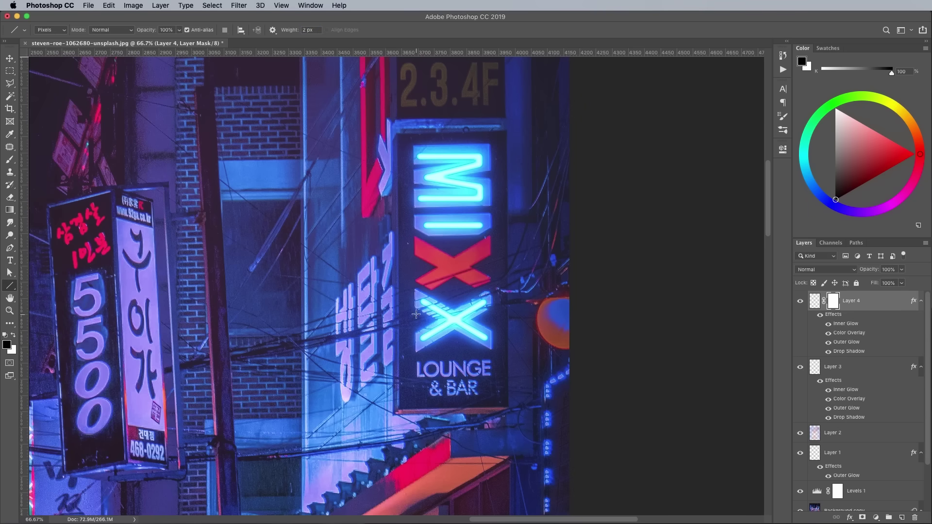
pyautogui.click(282, 29)
pyautogui.write('4')
pyautogui.press('Return')
pyautogui.moveTo(408, 319); pyautogui.dragTo(460, 309)
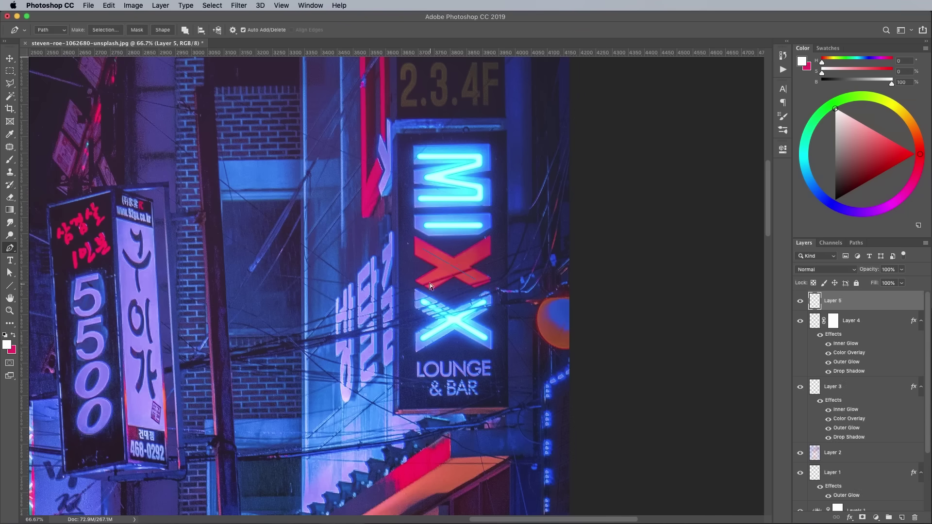
# Step: Paste the neon style onto Layer 5 and recolour its overlay, outer glow and shadow pink
pyautogui.rightClick(830, 300)
pyautogui.click(839, 248)
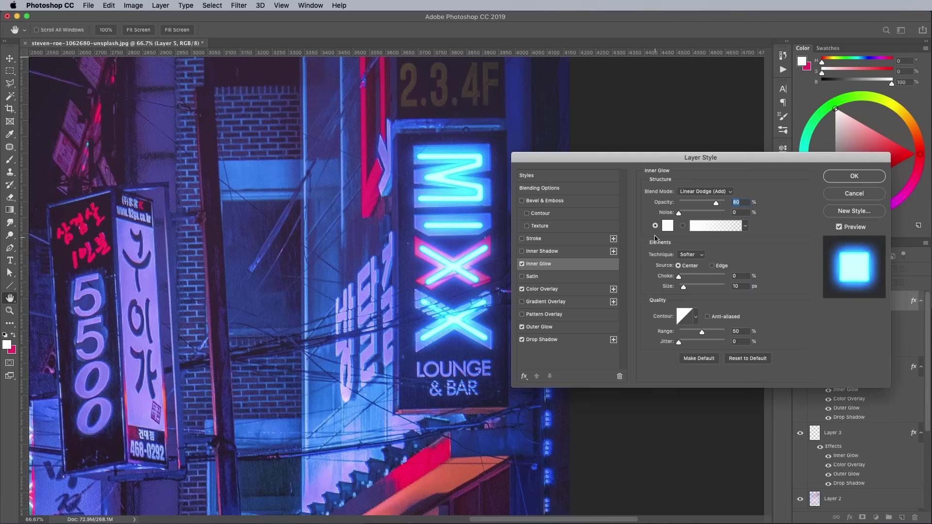
pyautogui.click(542, 290)
pyautogui.click(743, 193)
pyautogui.click(864, 295)
pyautogui.click(539, 327)
pyautogui.click(671, 218)
pyautogui.click(870, 308)
pyautogui.click(542, 340)
pyautogui.click(743, 192)
pyautogui.click(870, 308)
pyautogui.click(849, 176)
# Step: Group the neon layers into a group named Neon
pyautogui.hotkey('ctrl', '-')
pyautogui.hotkey('ctrl', '-')
pyautogui.hotkey('ctrl', '-')
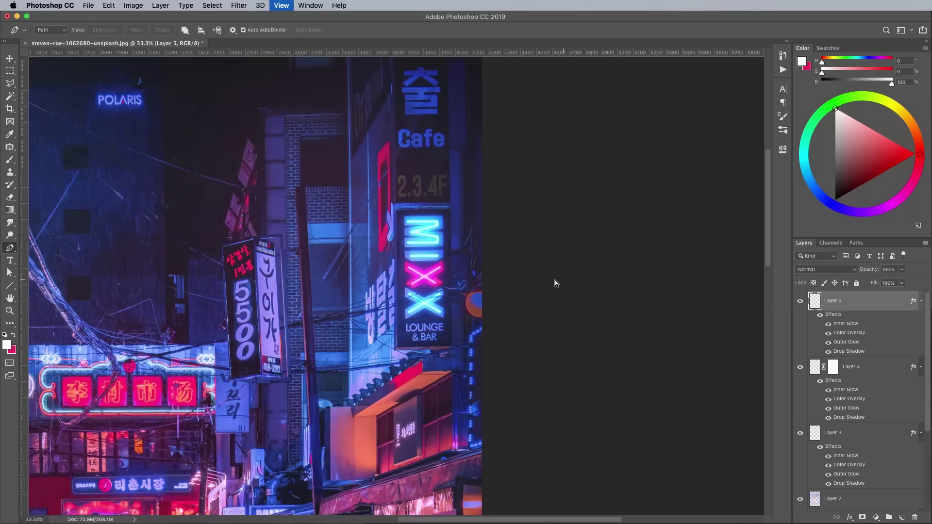
pyautogui.moveTo(343, 313); pyautogui.dragTo(554, 287)
pyautogui.hotkey('ctrl', '0')
pyautogui.press('b')
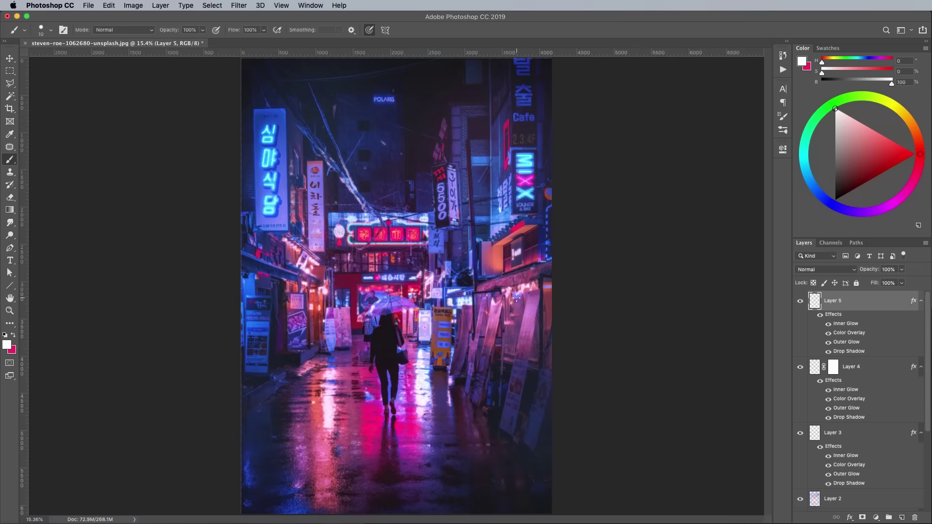
pyautogui.click(857, 406)
pyautogui.scroll(-1, 857, 405)
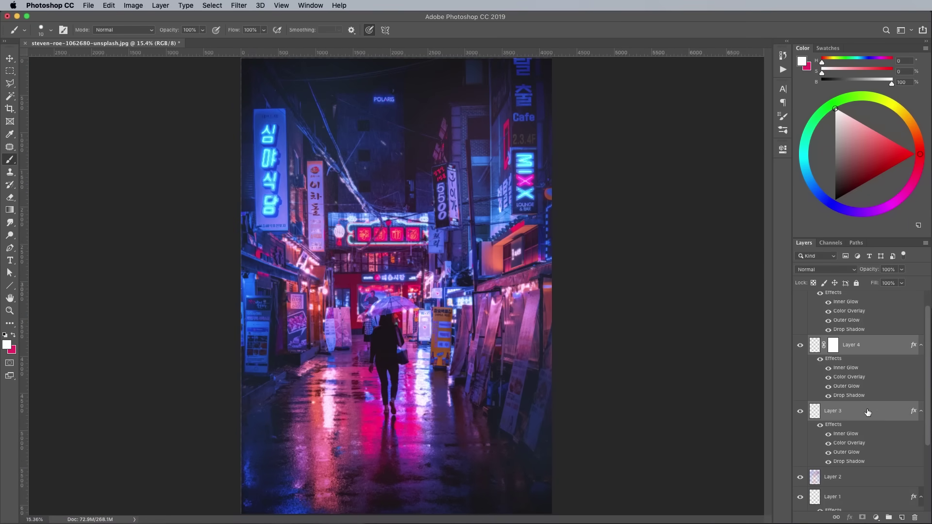
pyautogui.hotkey('ctrl', 'g')
pyautogui.doubleClick(833, 296)
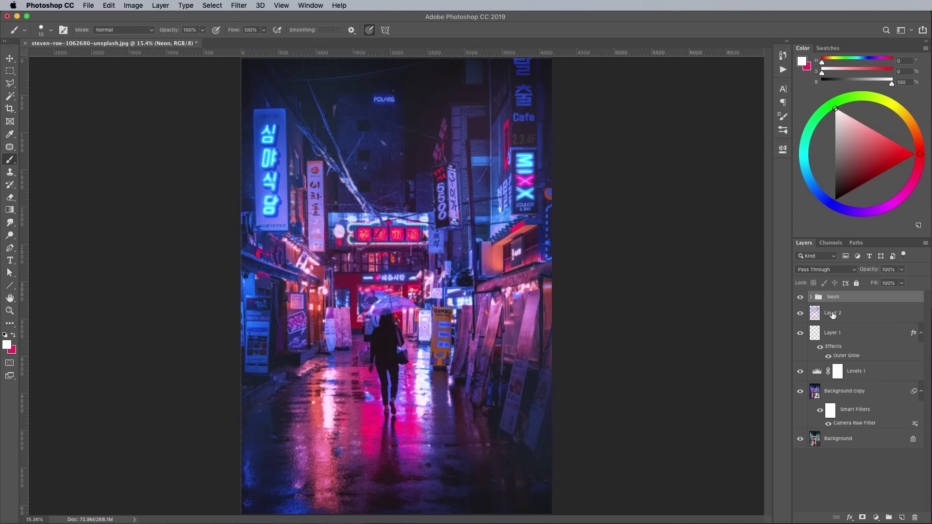
pyautogui.write('Neon')
# Step: Rename Layer 2 to Color Overlays and Layer 1 to Light Glows
pyautogui.doubleClick(832, 312)
pyautogui.write('Color Overlays')
pyautogui.press('Tab')
pyautogui.write('Light Glows')
pyautogui.click(832, 296)
# Step: On a new top layer, paint white smoke with the 2500 px Krists Smoke brush at 42% flow
pyautogui.click(902, 518)
pyautogui.click(49, 30)
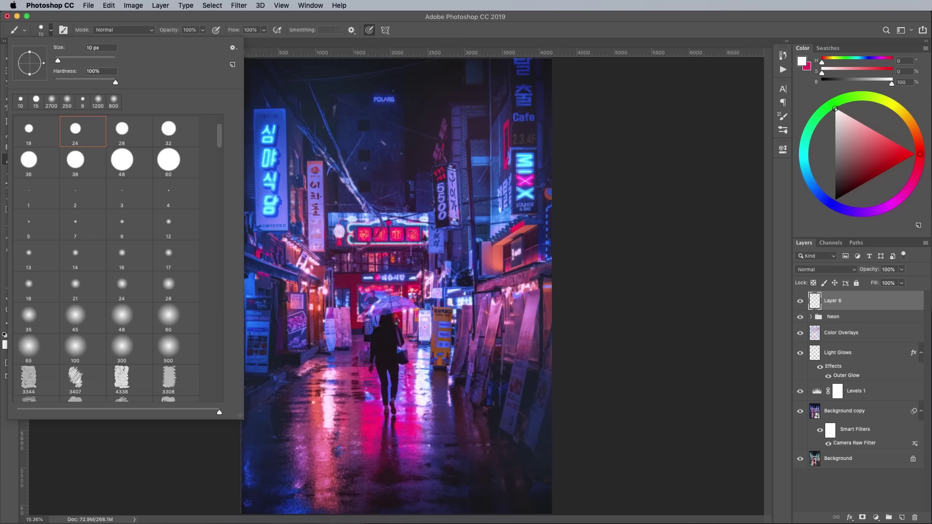
pyautogui.scroll(-10, 115, 258)
pyautogui.scroll(-10, 115, 258)
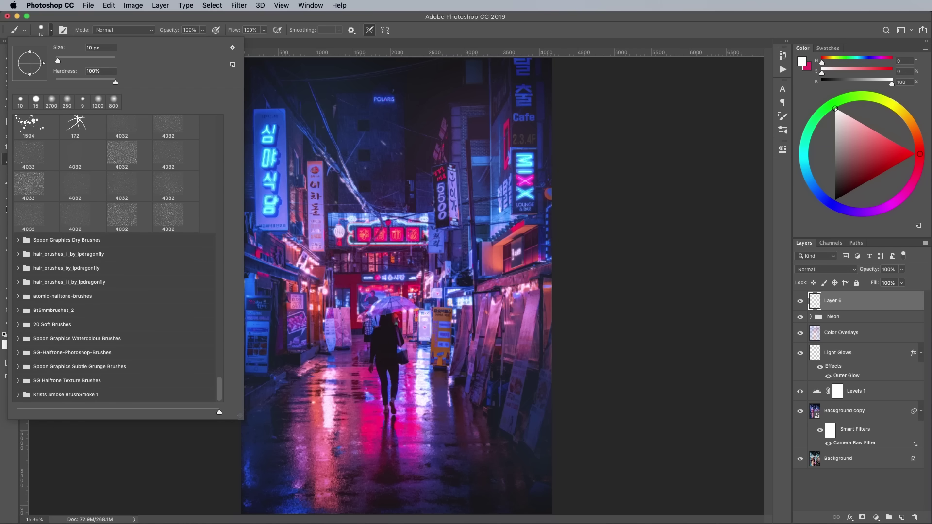
pyautogui.scroll(-1, 114, 292)
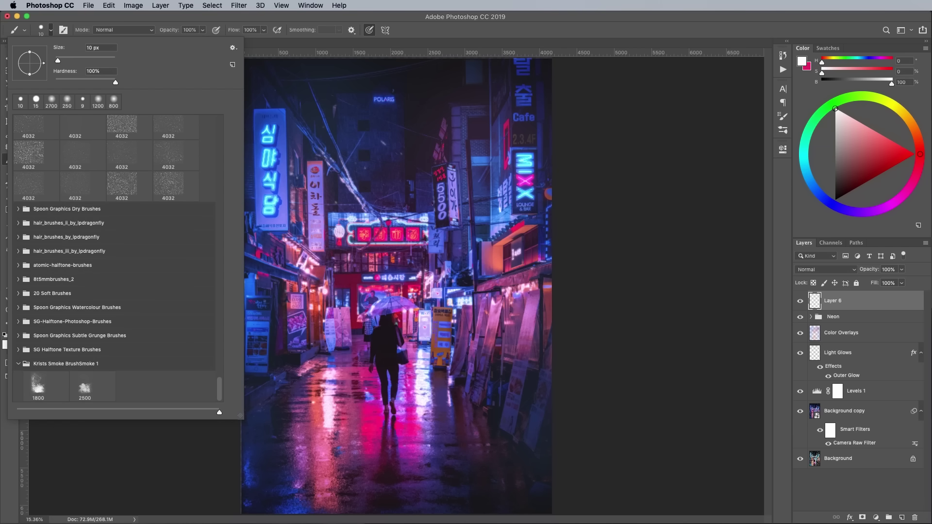
pyautogui.click(85, 386)
pyautogui.press('Return')
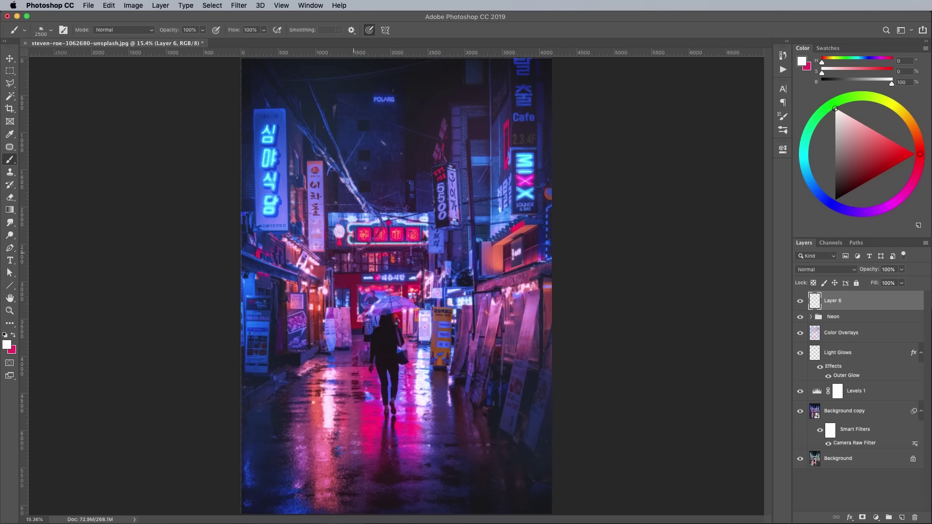
pyautogui.moveTo(263, 30); pyautogui.dragTo(241, 42)
pyautogui.moveTo(305, 451); pyautogui.dragTo(510, 183)
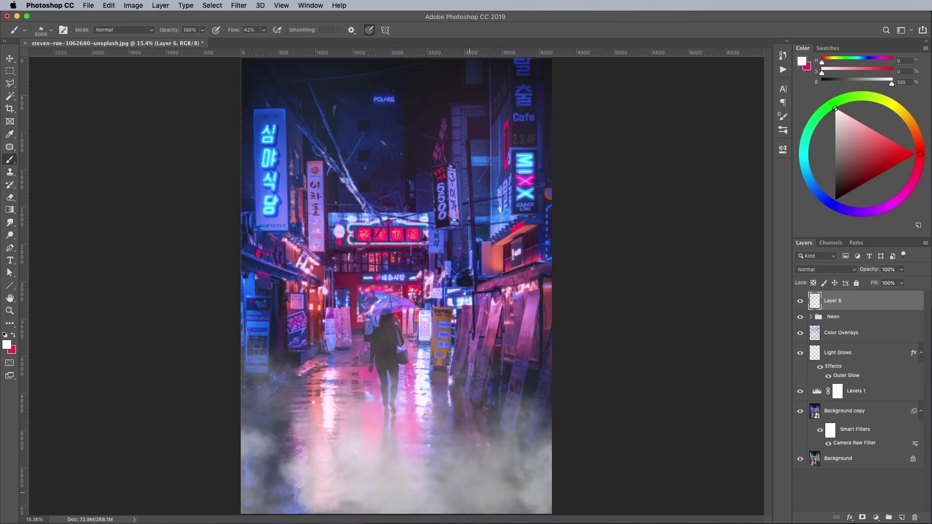
pyautogui.moveTo(306, 408); pyautogui.dragTo(495, 118)
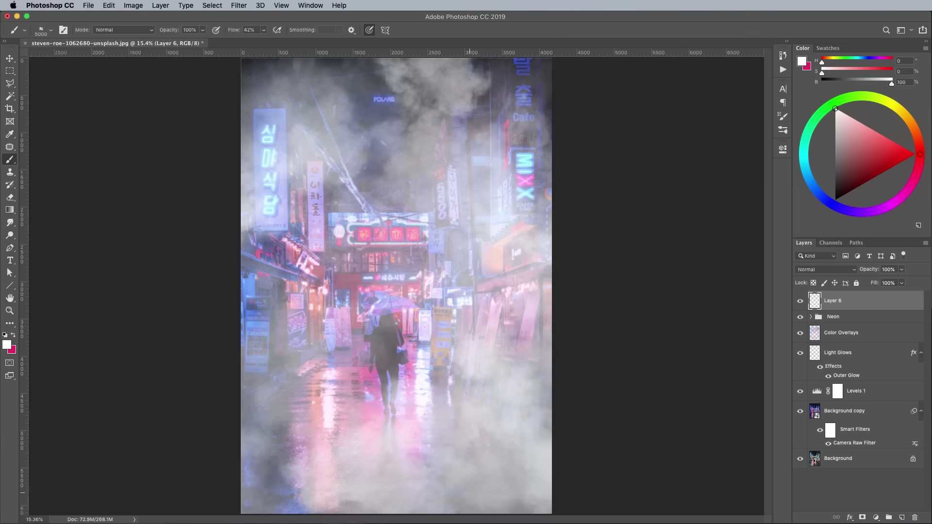
# Step: Mask the smoke off the street, woman and right-hand signs by painting black
pyautogui.click(863, 518)
pyautogui.press('d')
pyautogui.press('x')
pyautogui.moveTo(350, 451); pyautogui.dragTo(524, 313)
pyautogui.moveTo(423, 204); pyautogui.dragTo(467, 270)
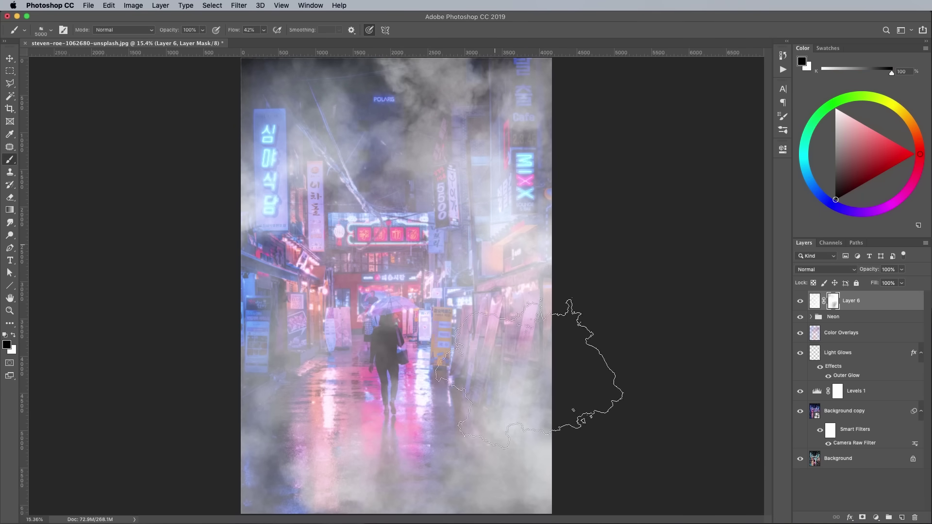
pyautogui.moveTo(364, 321)
pyautogui.mouseDown()
pyautogui.moveTo(499, 352)
pyautogui.moveTo(514, 413)
pyautogui.moveTo(539, 386)
pyautogui.moveTo(452, 292)
pyautogui.mouseUp()
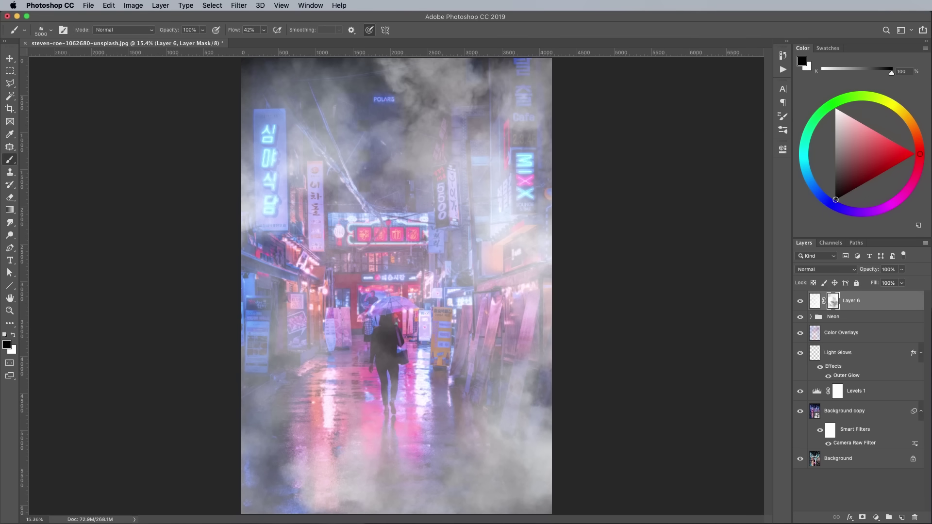
# Step: Set the smoke layer to Color Dodge with 35% fill and compare it on and off
pyautogui.click(827, 270)
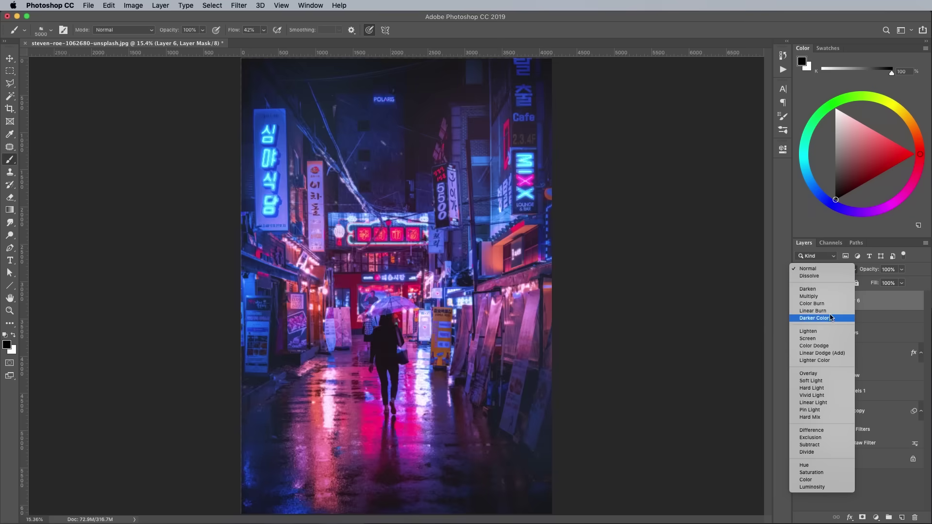
pyautogui.click(823, 346)
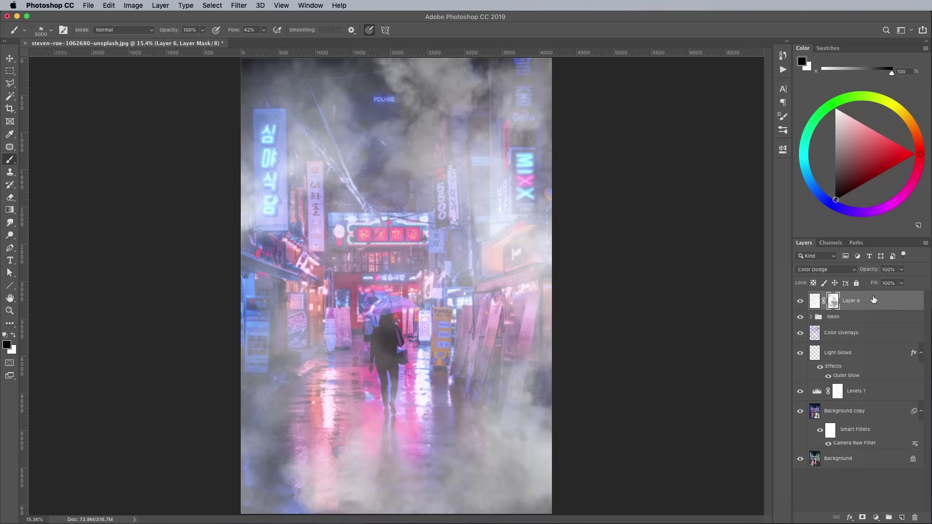
pyautogui.click(902, 283)
pyautogui.moveTo(889, 296); pyautogui.dragTo(898, 284)
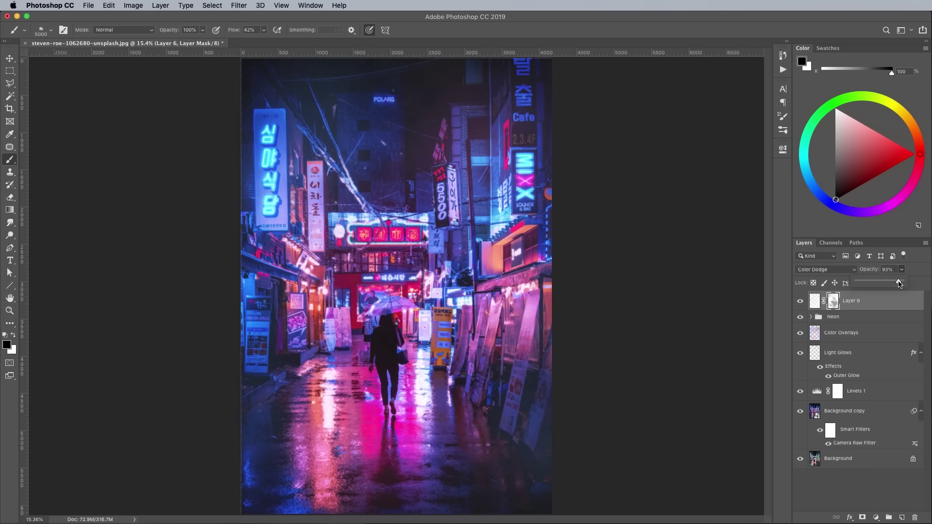
pyautogui.click(801, 300)
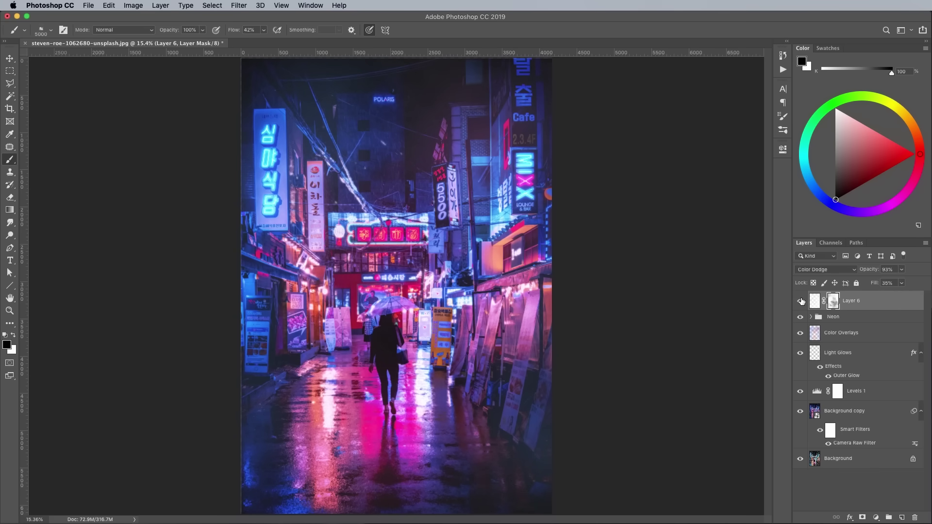